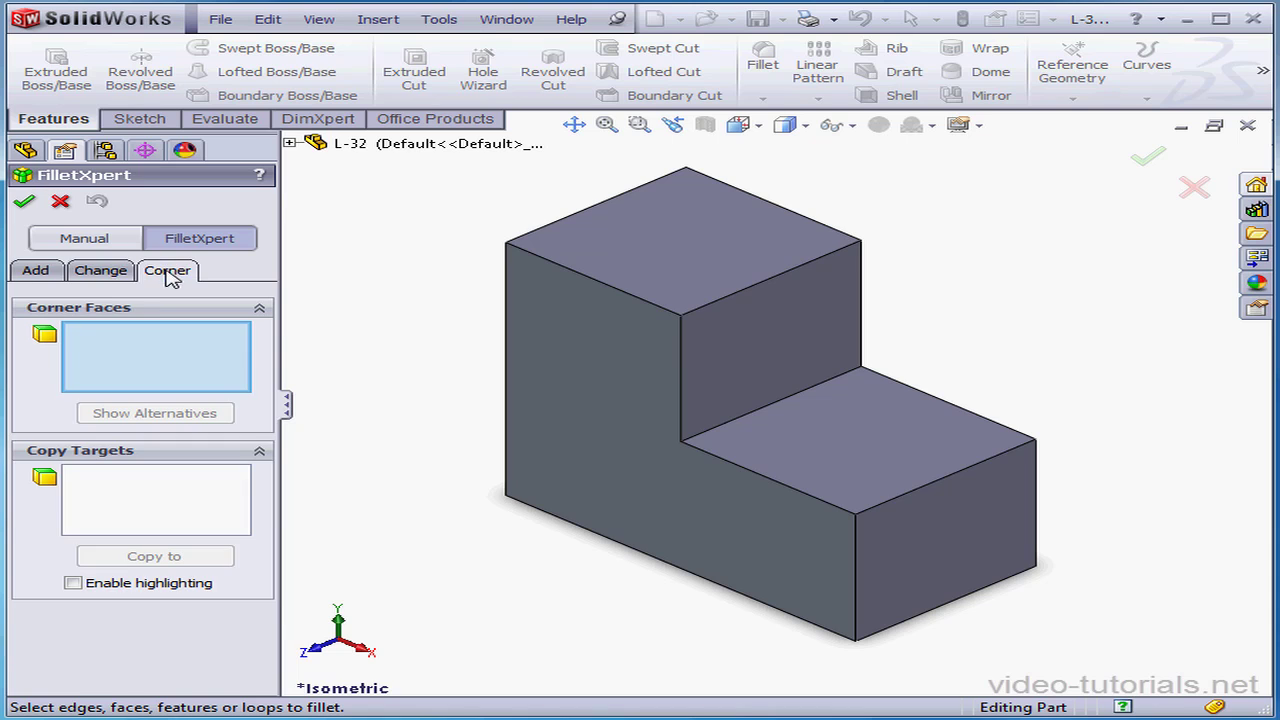
# Step: Add a 10 mm fillet to the front top edge of the block's tall section with FilletXpert
pyautogui.click(38, 271)
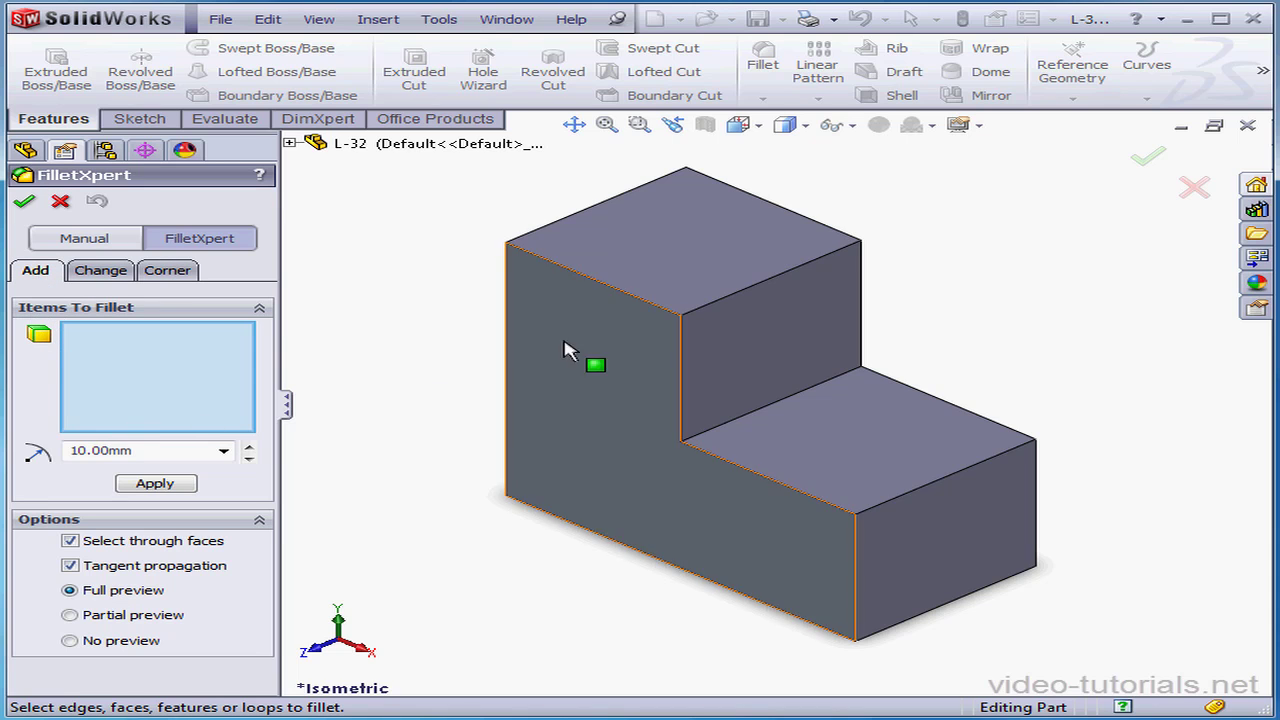
pyautogui.click(632, 303)
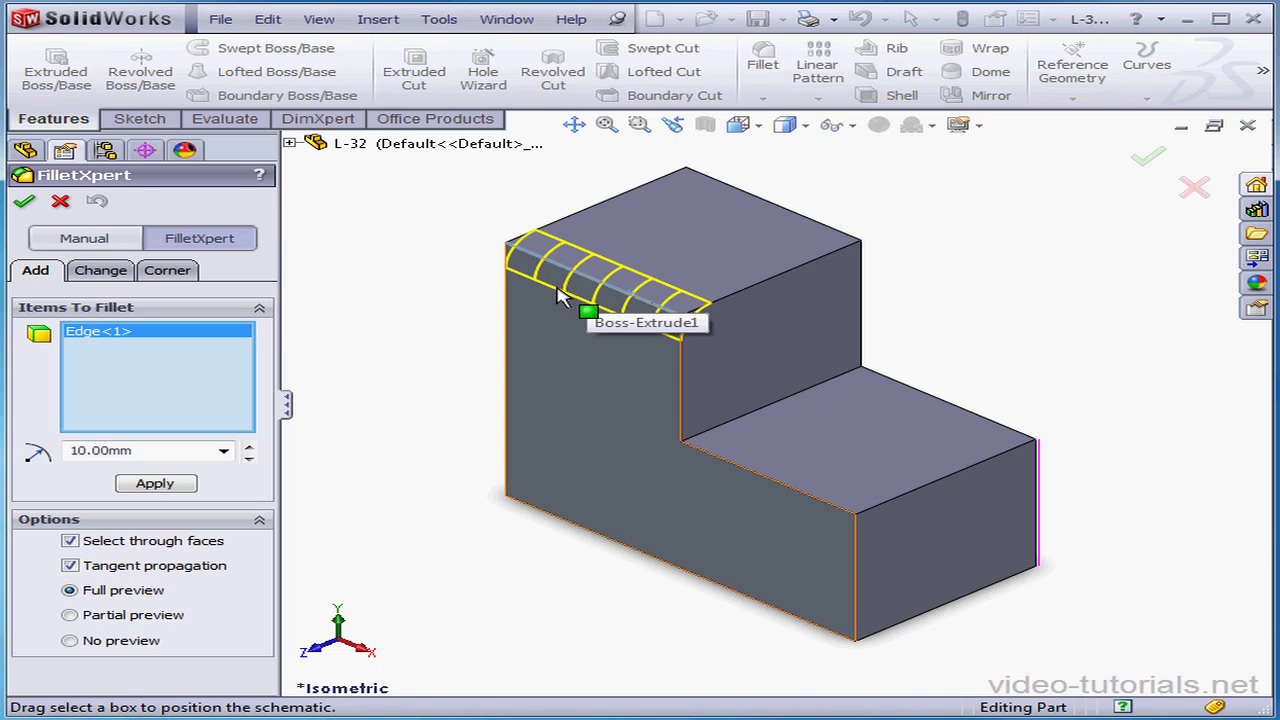
pyautogui.click(171, 483)
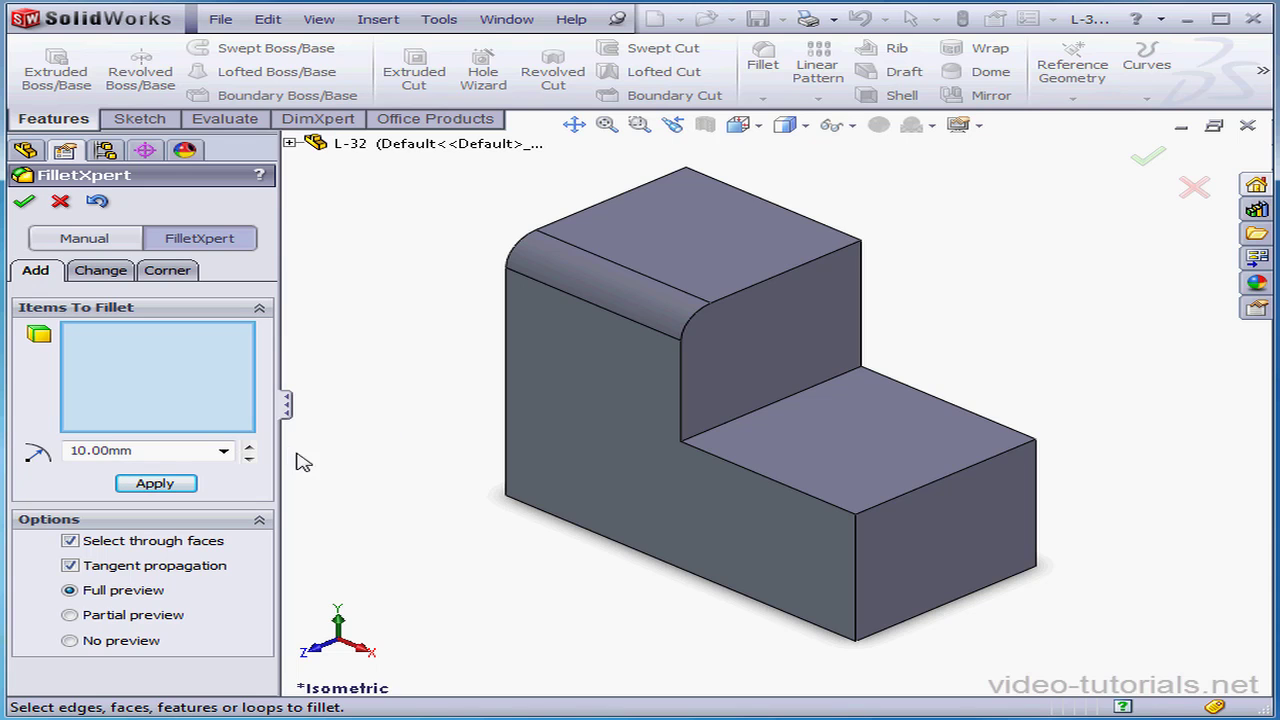
# Step: Fillet the short vertical edge below the top corner with a 15 mm radius and tangent propagation off
pyautogui.click(684, 428)
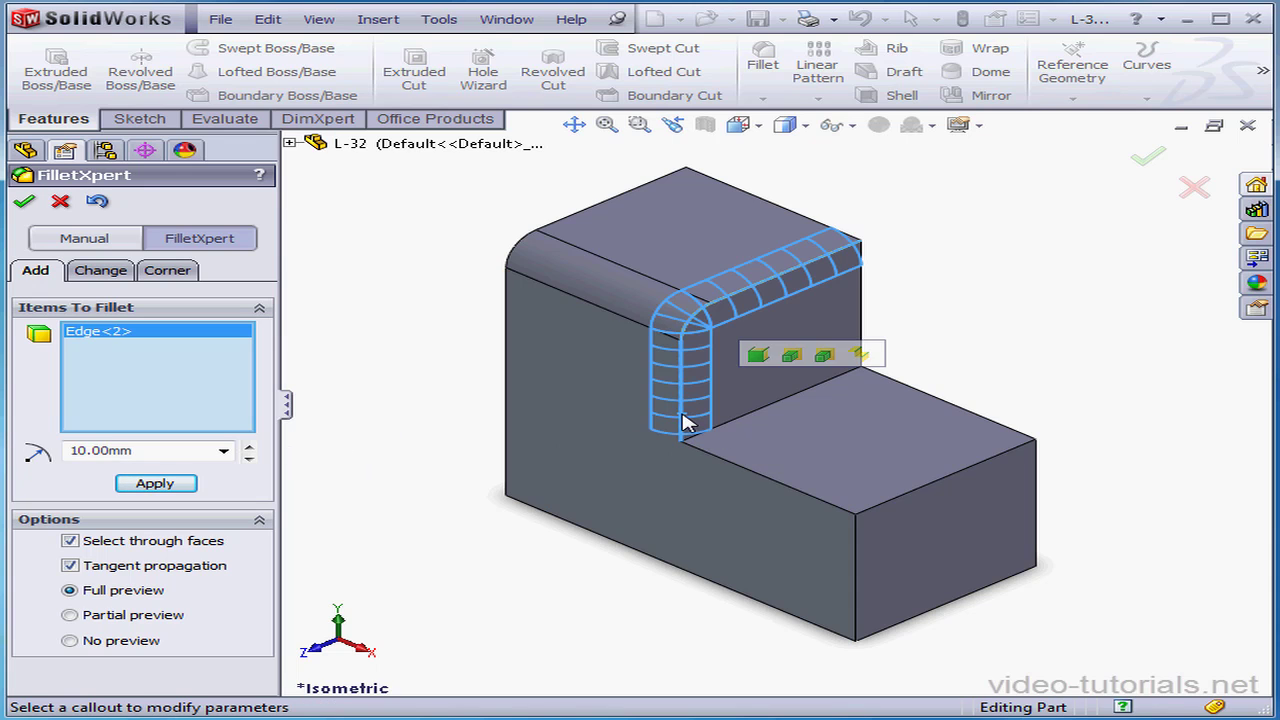
pyautogui.click(70, 566)
pyautogui.doubleClick(103, 450)
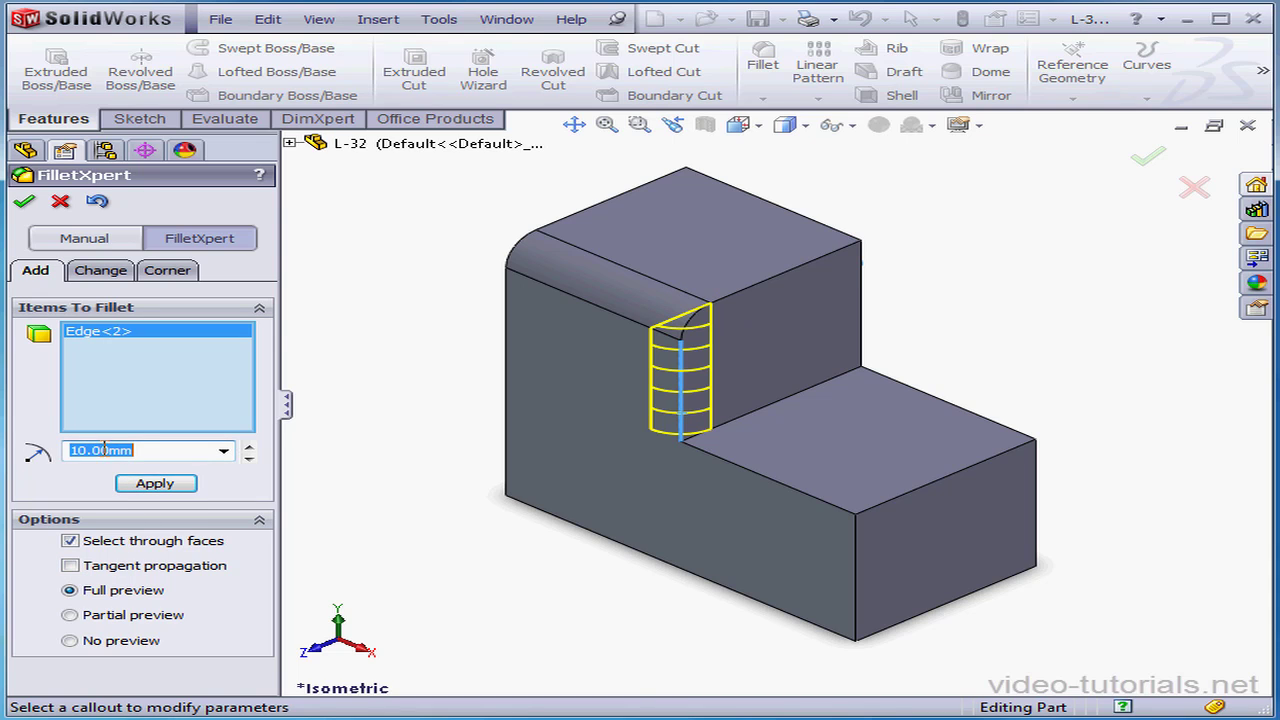
pyautogui.write('1')
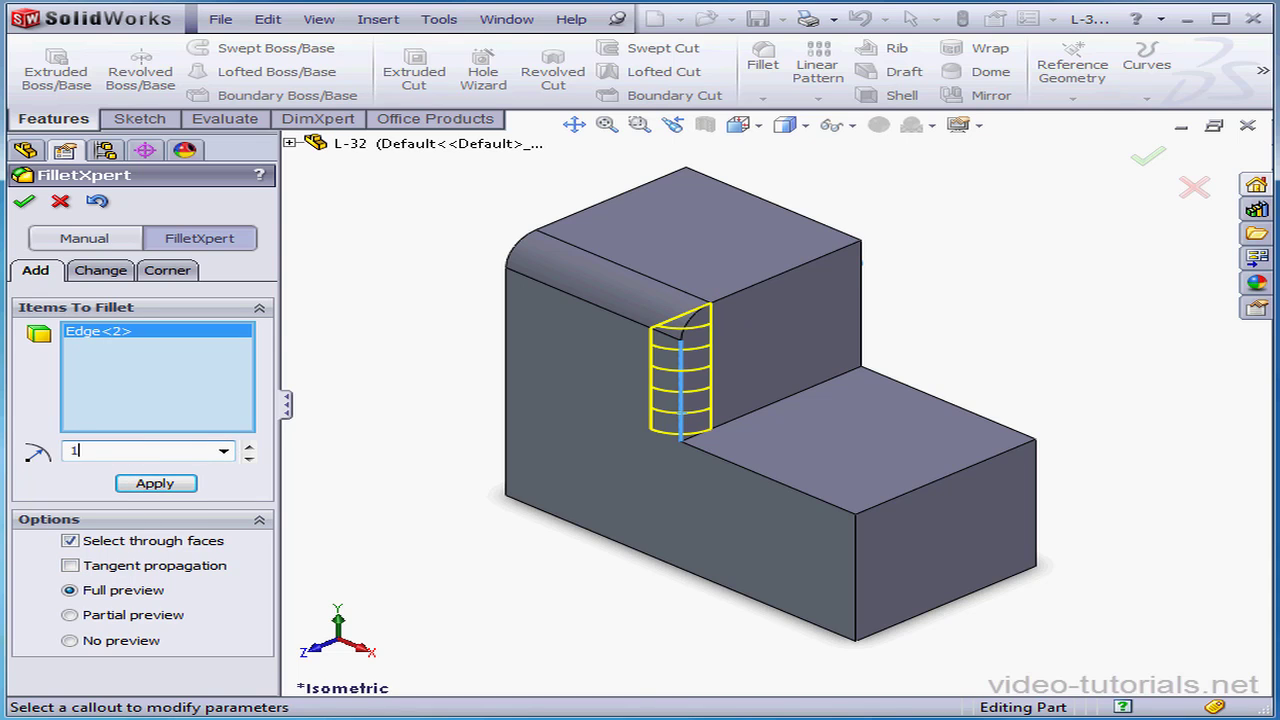
pyautogui.write('5')
pyautogui.click(152, 484)
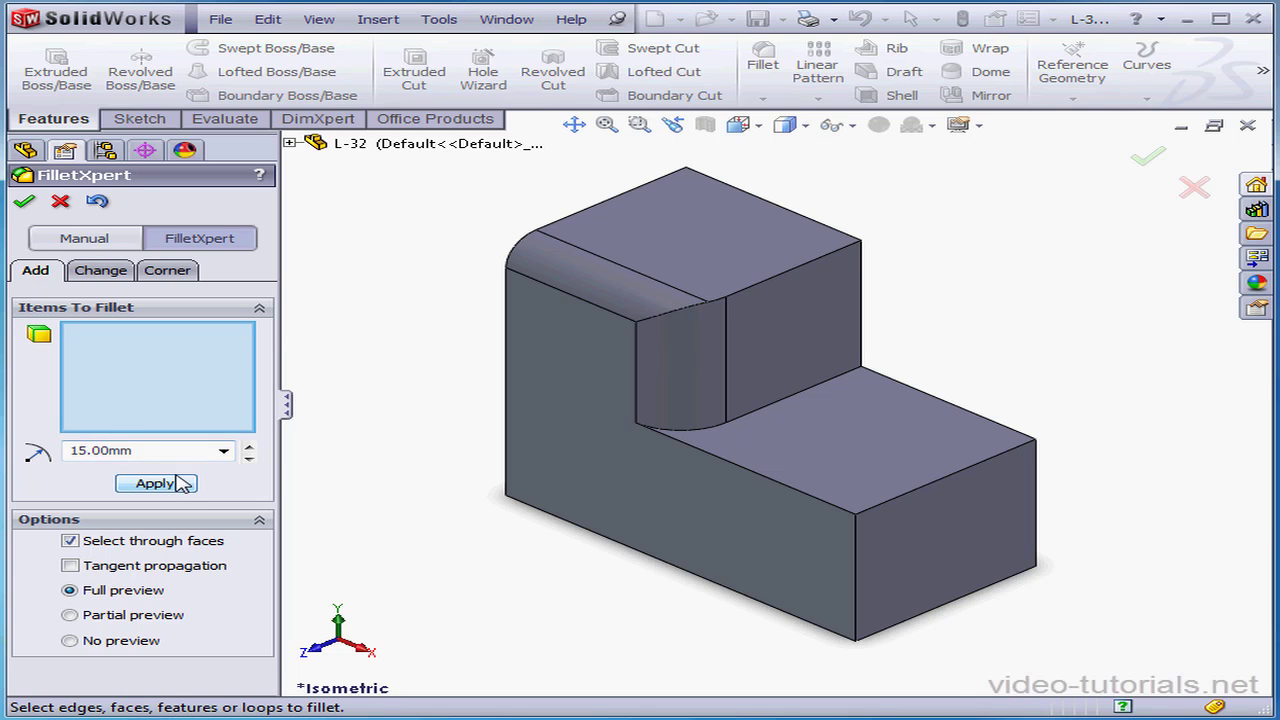
# Step: Add a 5 mm fillet to the tall section's top edge above the step
pyautogui.click(766, 281)
pyautogui.doubleClick(132, 451)
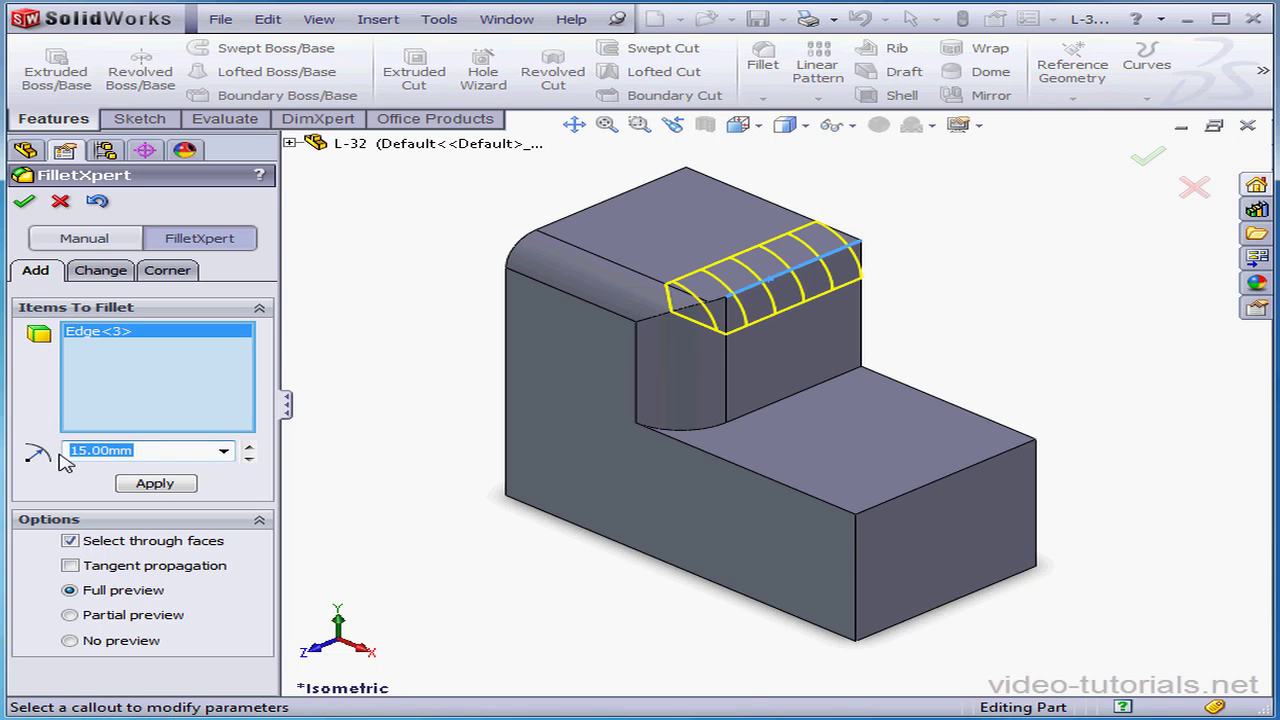
pyautogui.write('5')
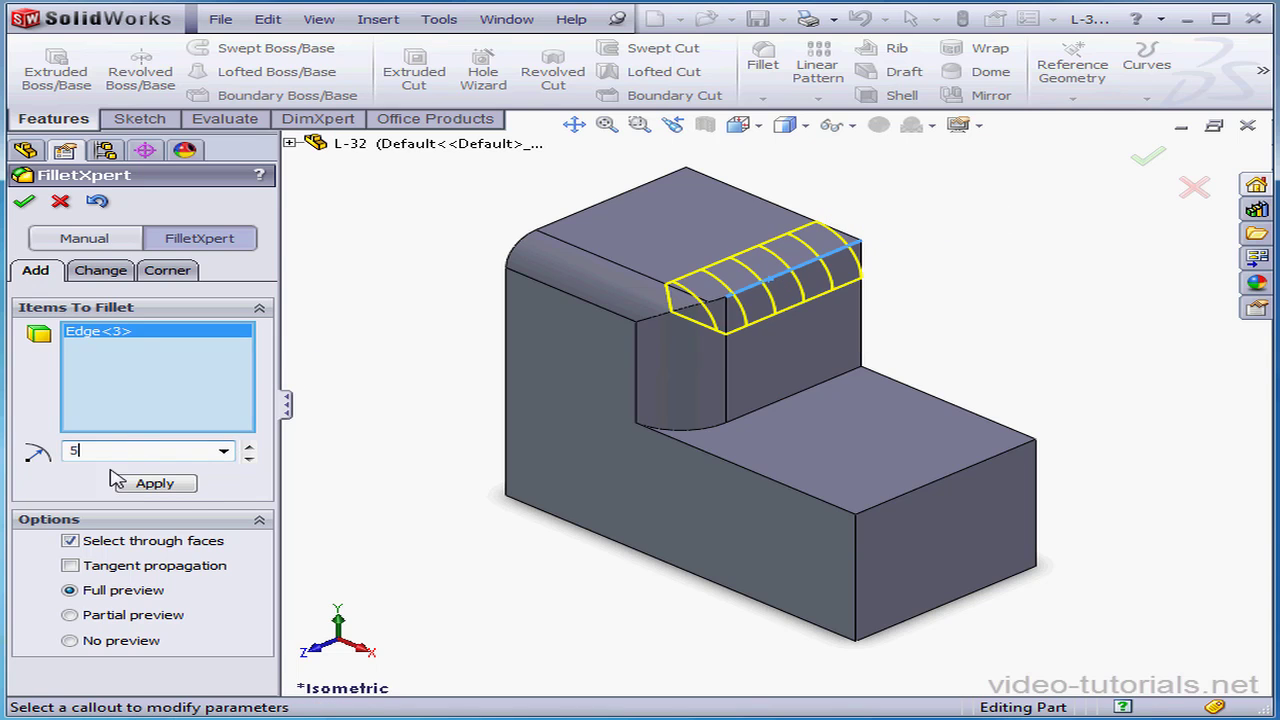
pyautogui.click(180, 488)
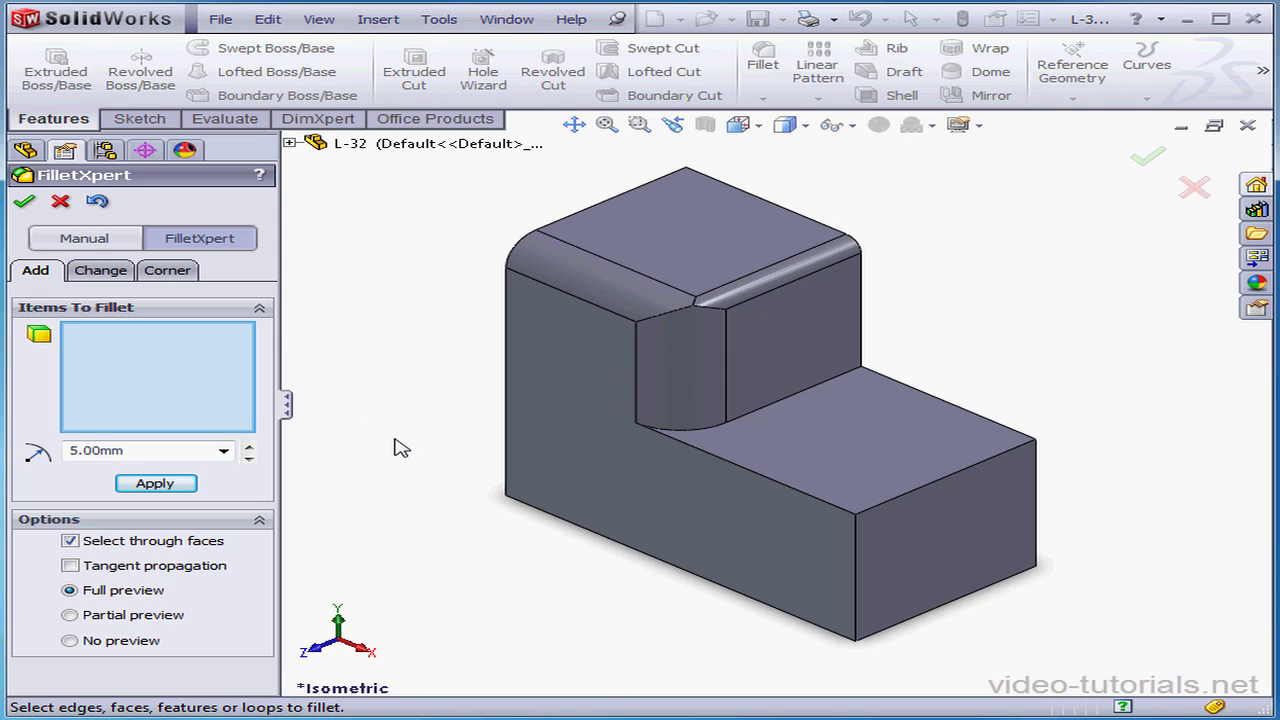
# Step: Resize the 5 mm fillet above the step to 6 mm using FilletXpert's change mode
pyautogui.click(118, 272)
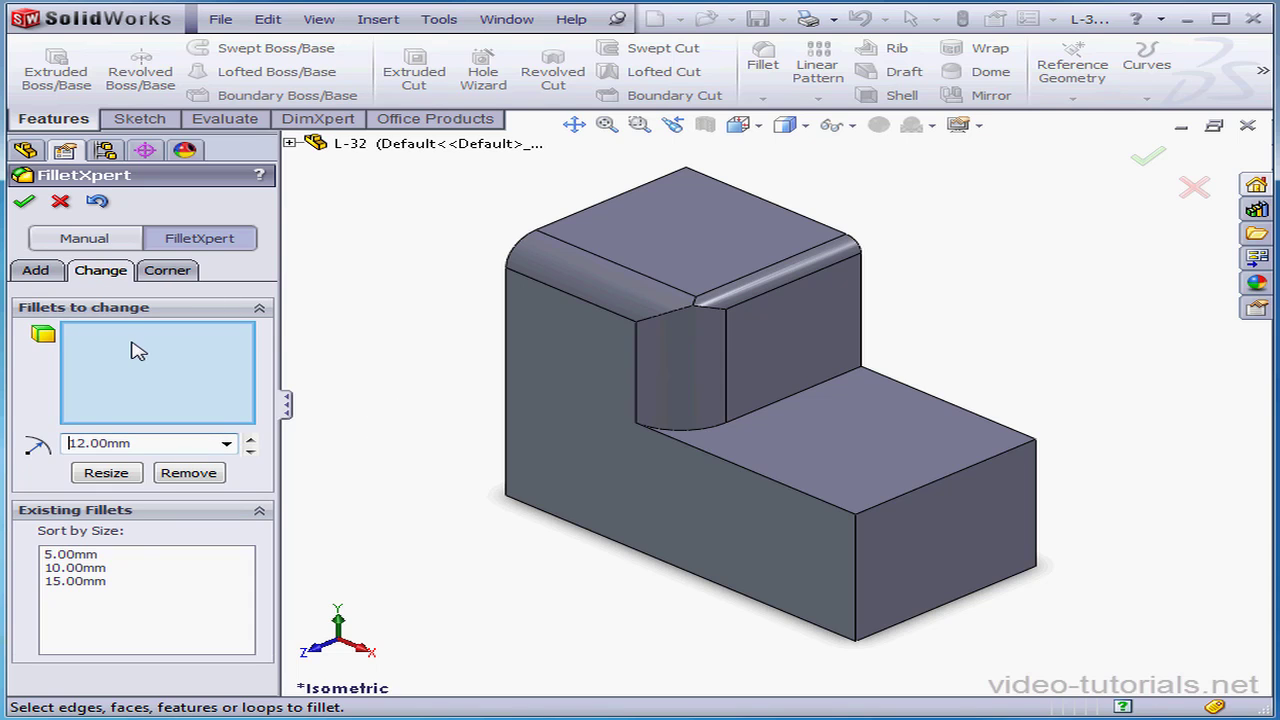
pyautogui.click(84, 555)
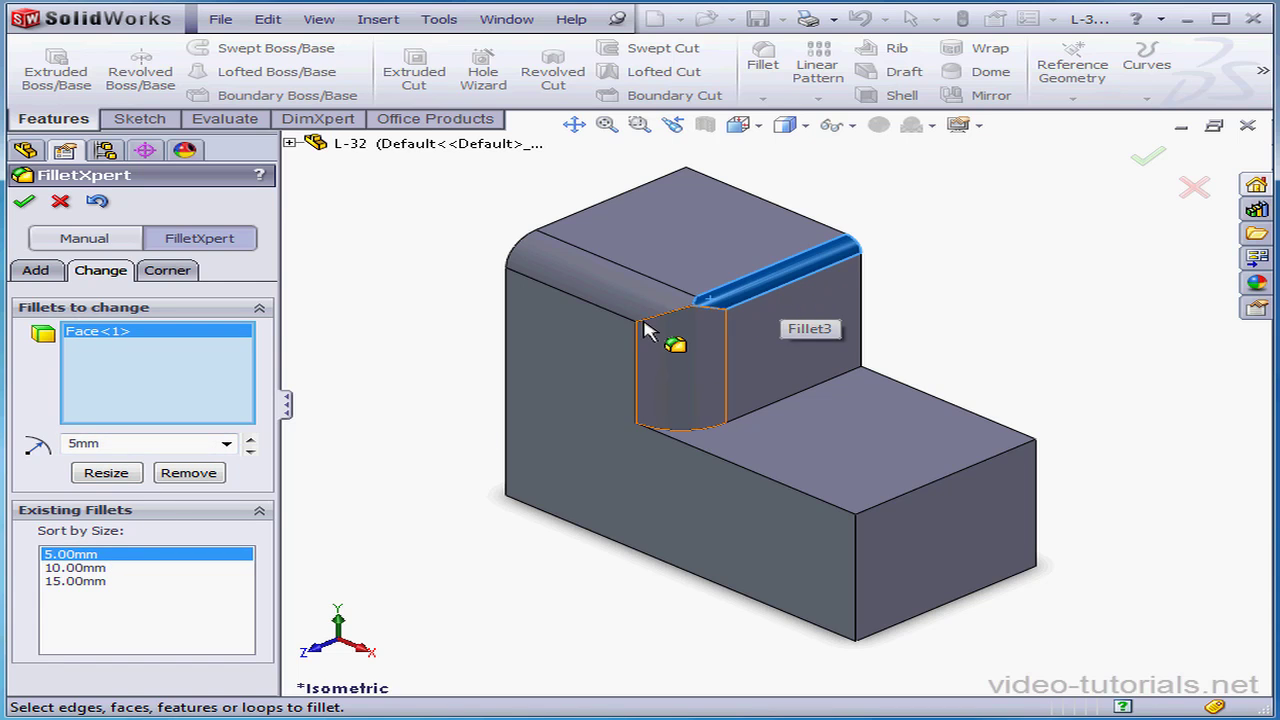
pyautogui.doubleClick(70, 442)
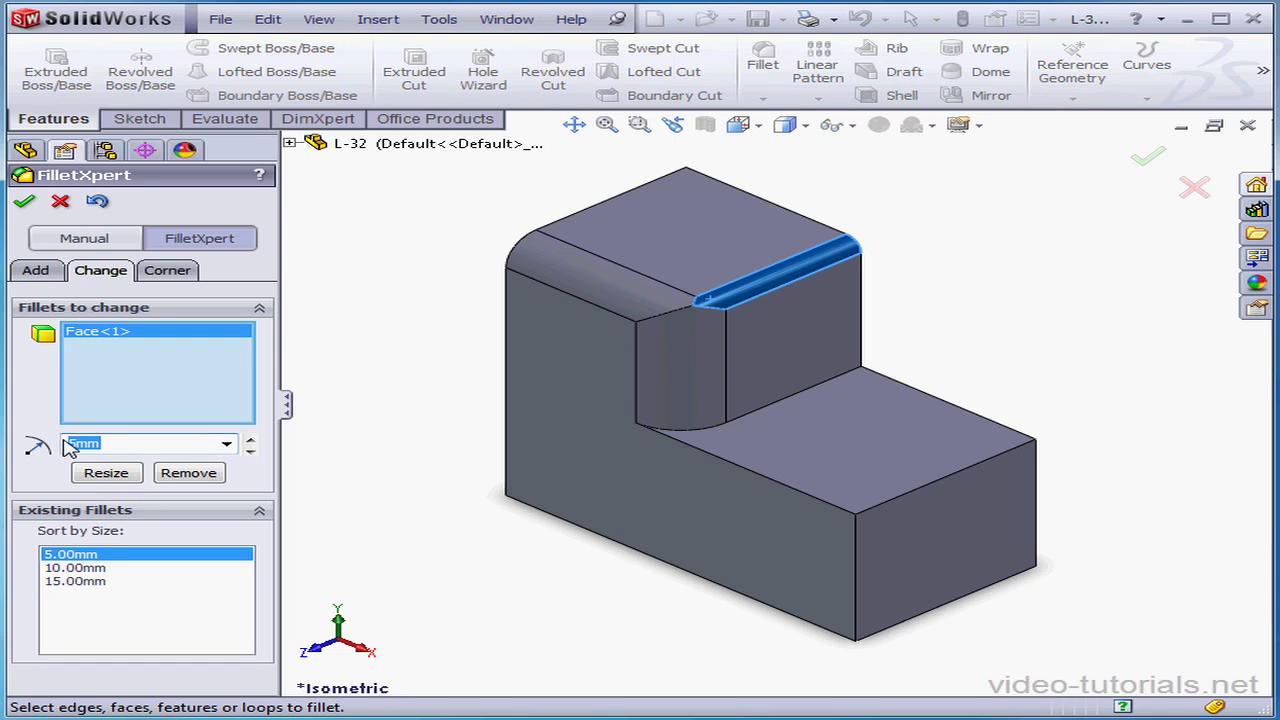
pyautogui.write('6')
pyautogui.click(108, 477)
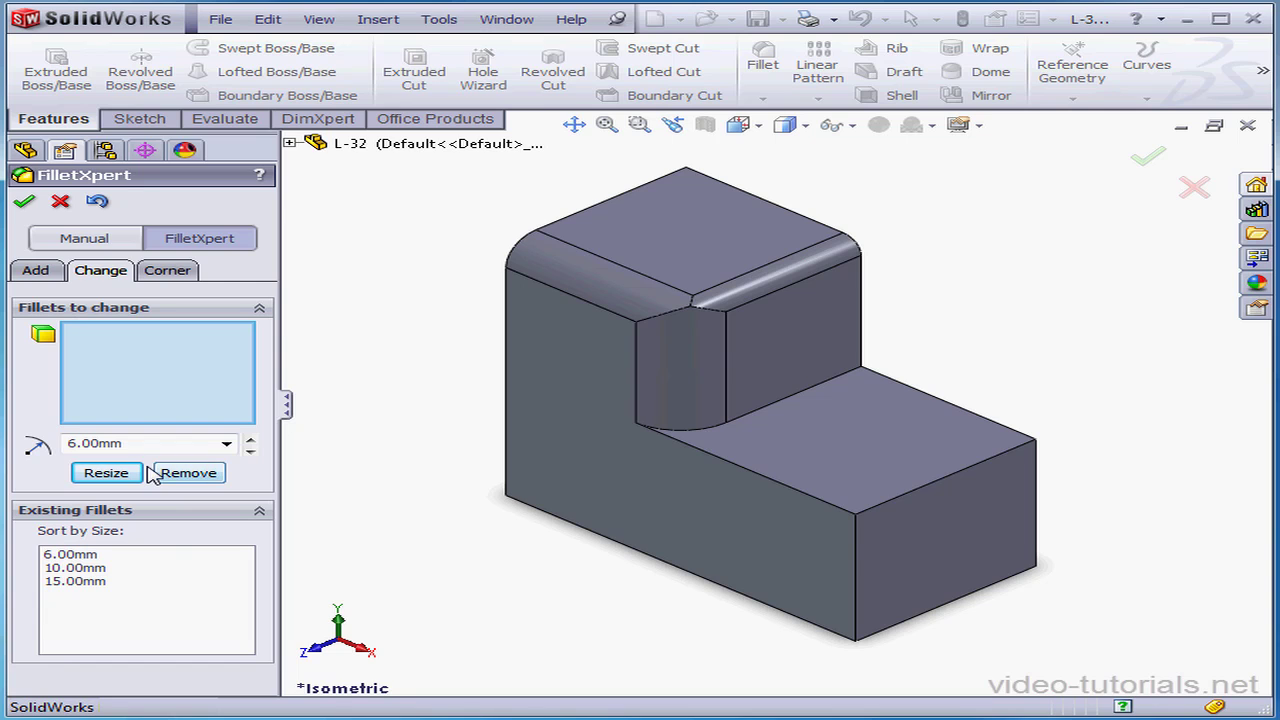
# Step: Resize the vertical edge's 15 mm fillet to 10 mm
pyautogui.click(86, 584)
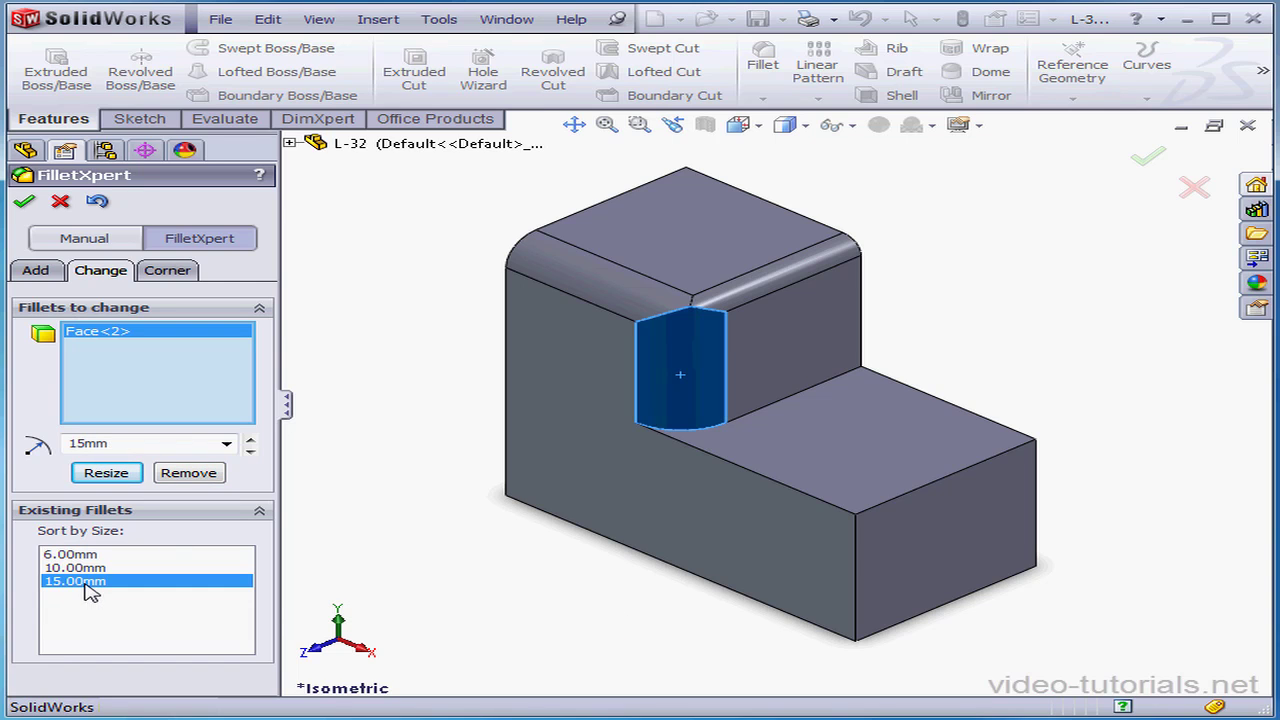
pyautogui.doubleClick(72, 443)
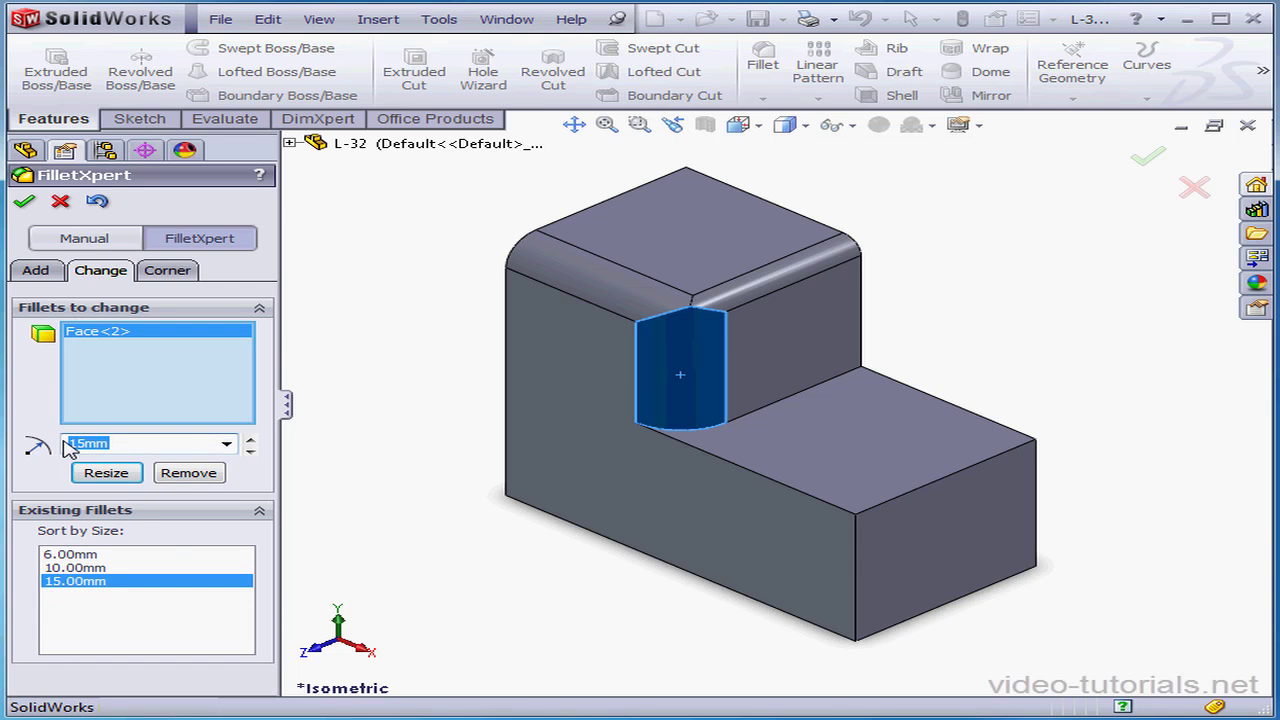
pyautogui.write('10')
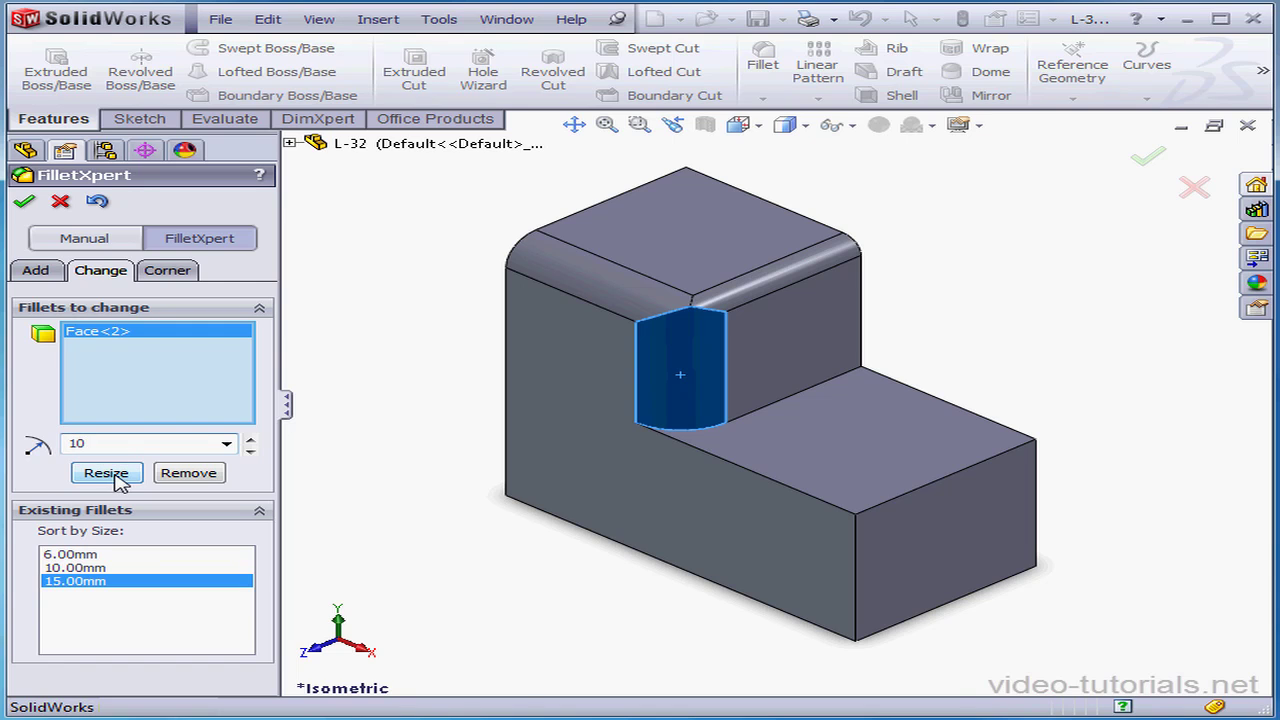
pyautogui.click(118, 478)
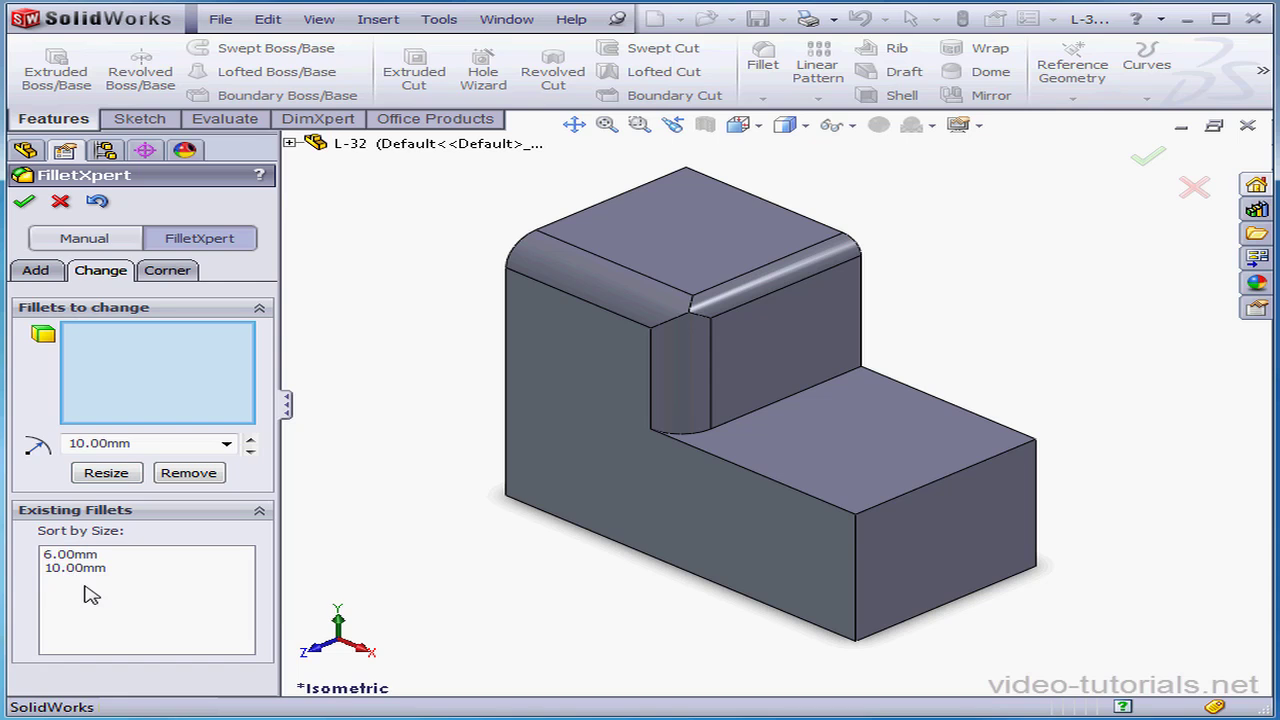
# Step: Select all existing 6 mm and 10 mm fillets together as the fillets to change
pyautogui.click(80, 555)
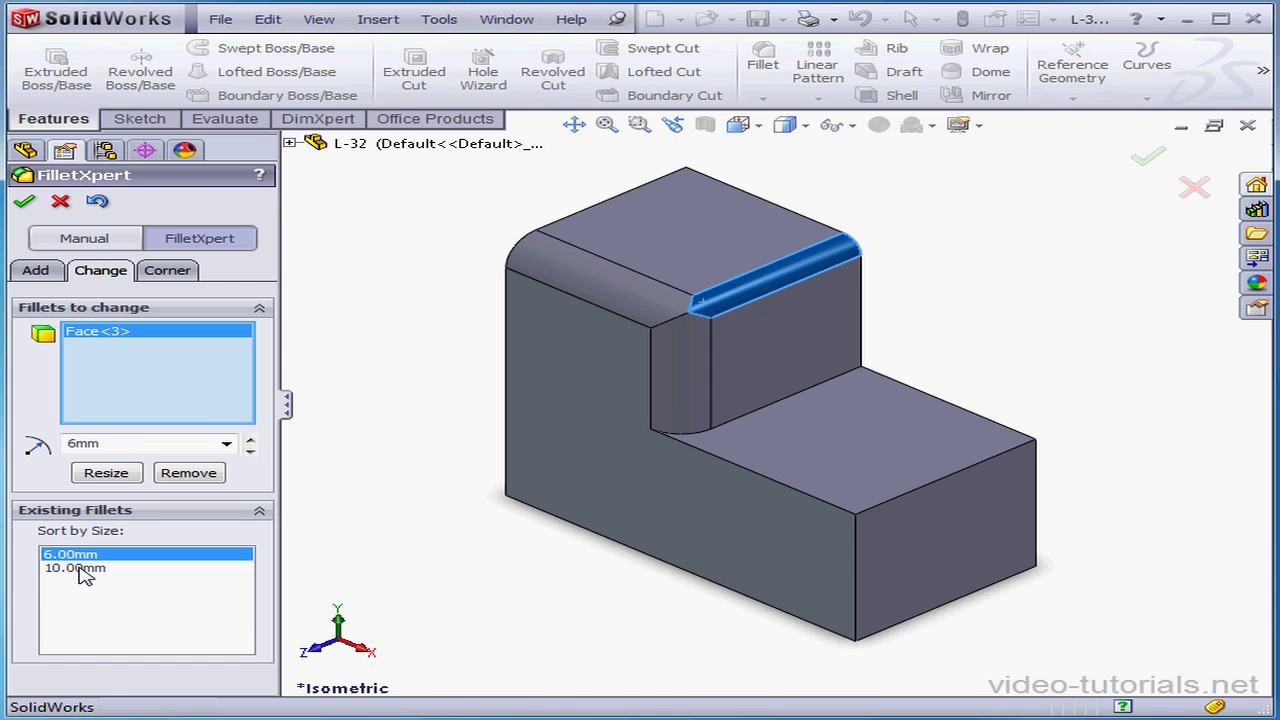
pyautogui.keyDown('ctrl'); pyautogui.click(86, 568); pyautogui.keyUp('ctrl')
pyautogui.keyDown('ctrl'); pyautogui.click(89, 569); pyautogui.keyUp('ctrl')
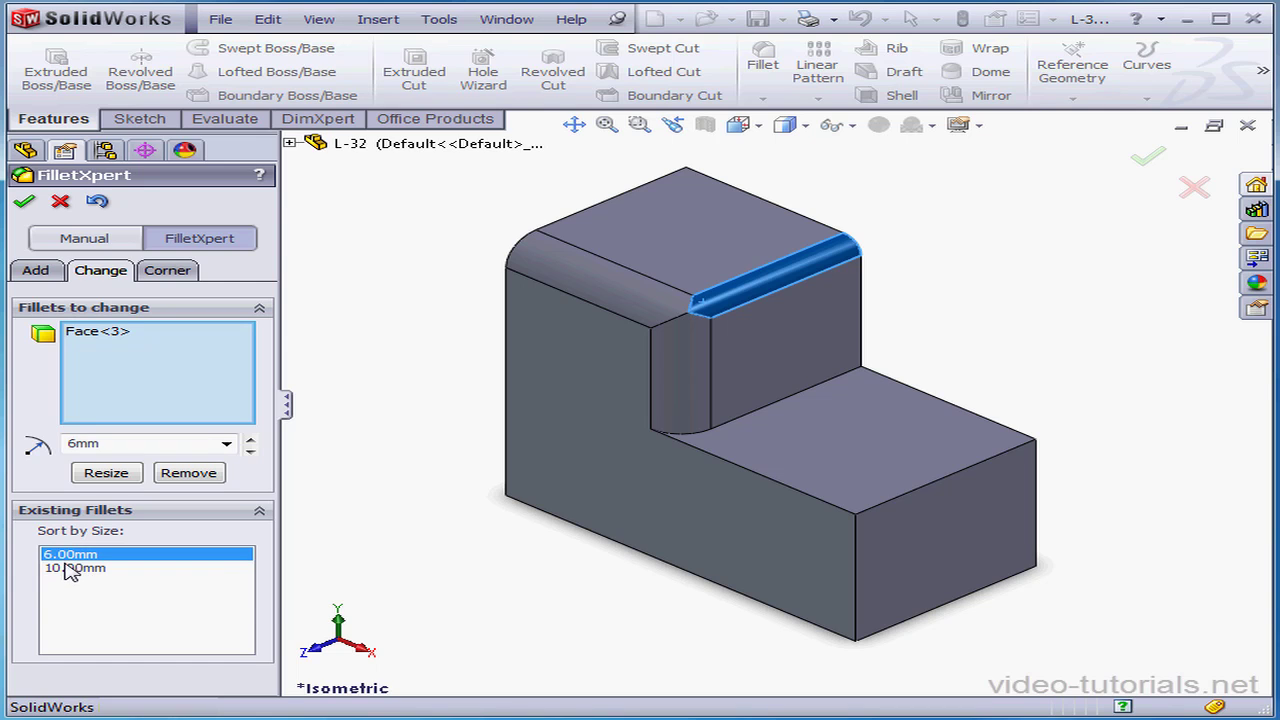
pyautogui.keyDown('ctrl'); pyautogui.click(89, 569); pyautogui.keyUp('ctrl')
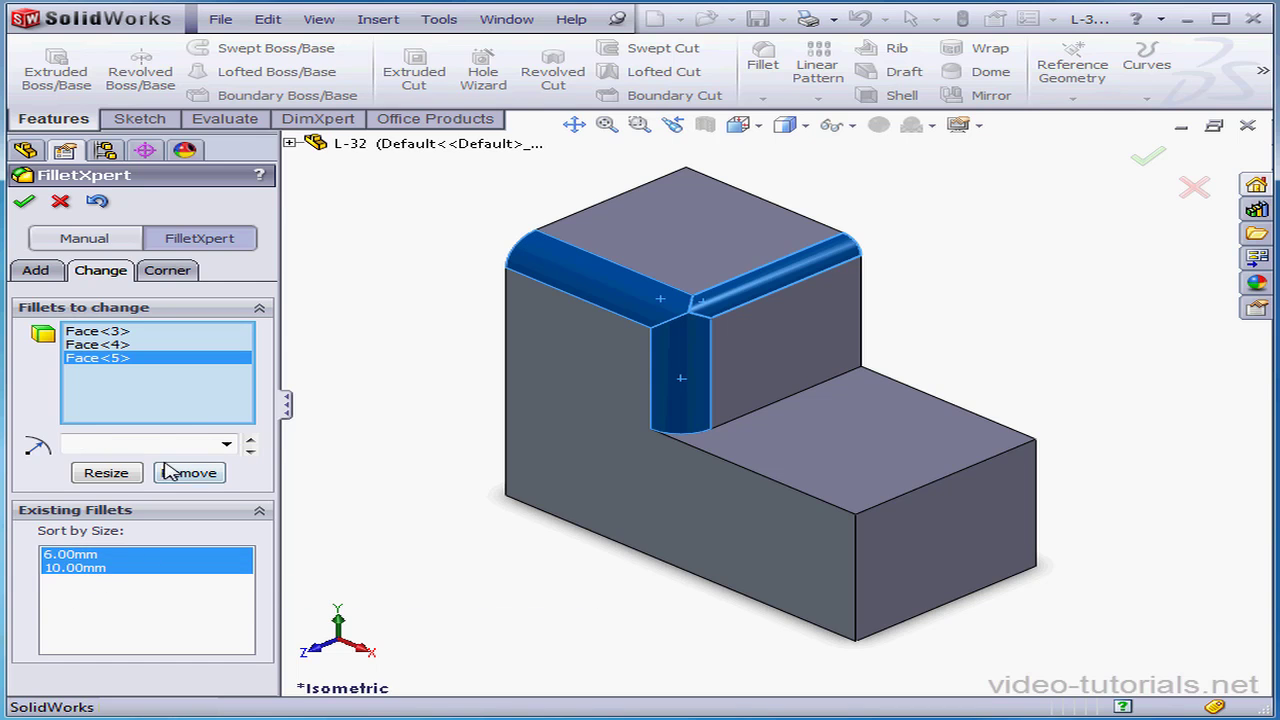
# Step: Exclude both top-edge fillets from the selection, resize the vertical edge fillet to 15 mm, and accept the changes
pyautogui.click(118, 332)
pyautogui.rightClick(146, 333)
pyautogui.click(182, 365)
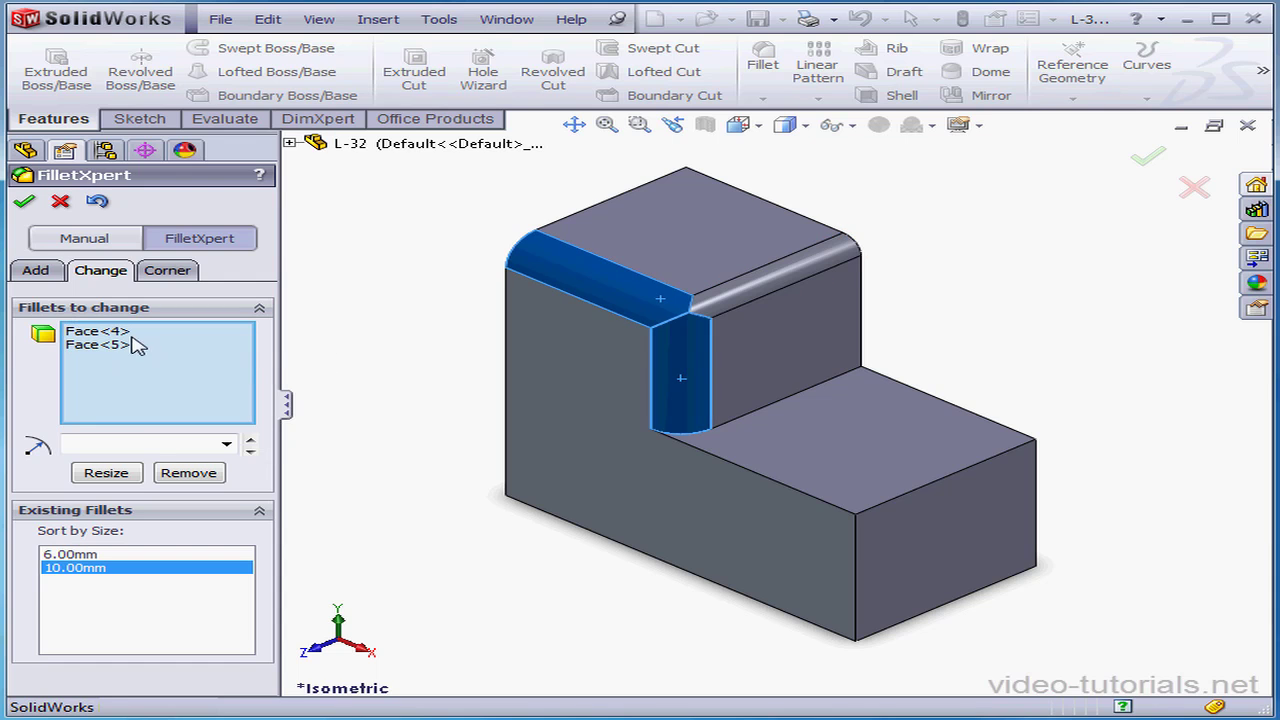
pyautogui.click(118, 332)
pyautogui.rightClick(148, 333)
pyautogui.click(199, 364)
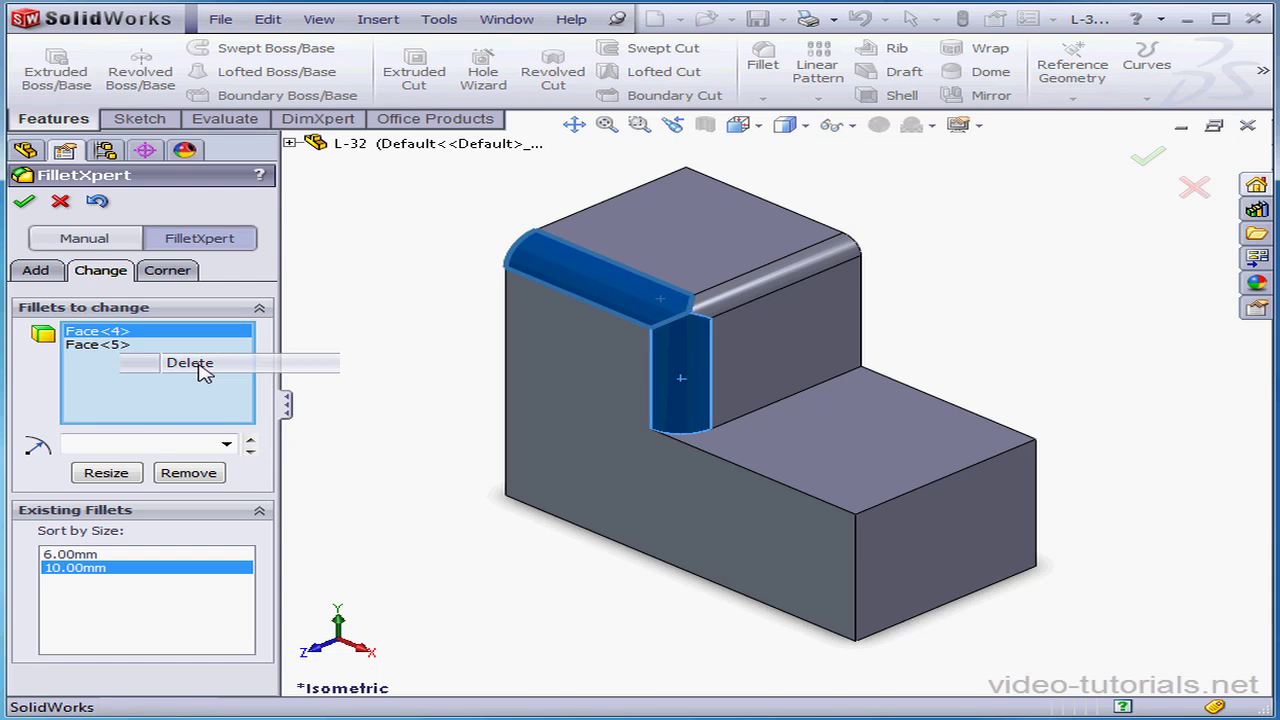
pyautogui.click(152, 443)
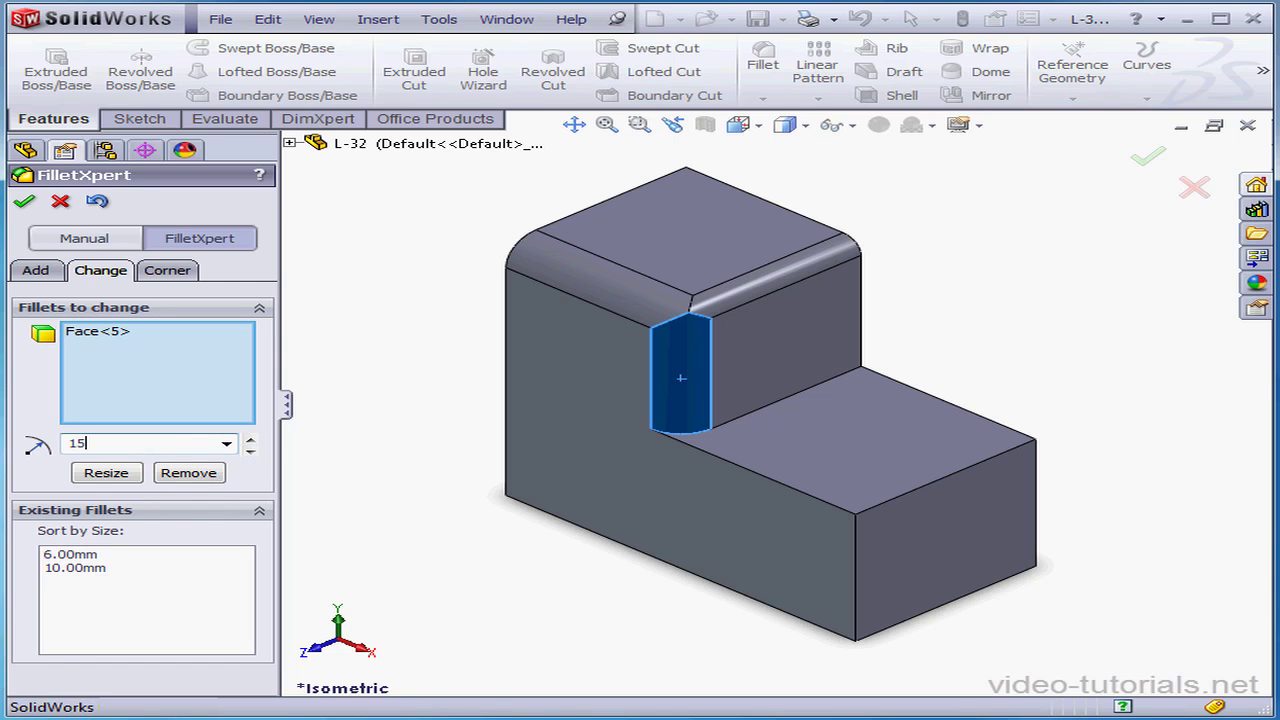
pyautogui.click(128, 476)
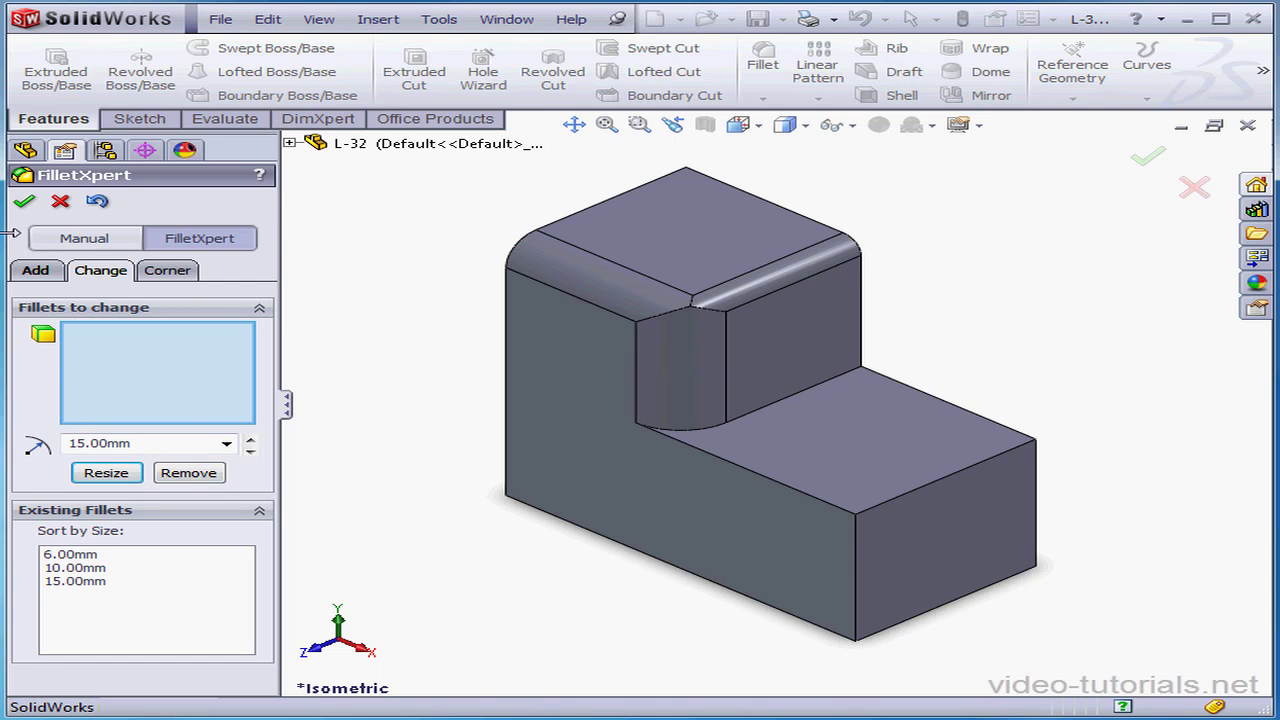
pyautogui.click(24, 201)
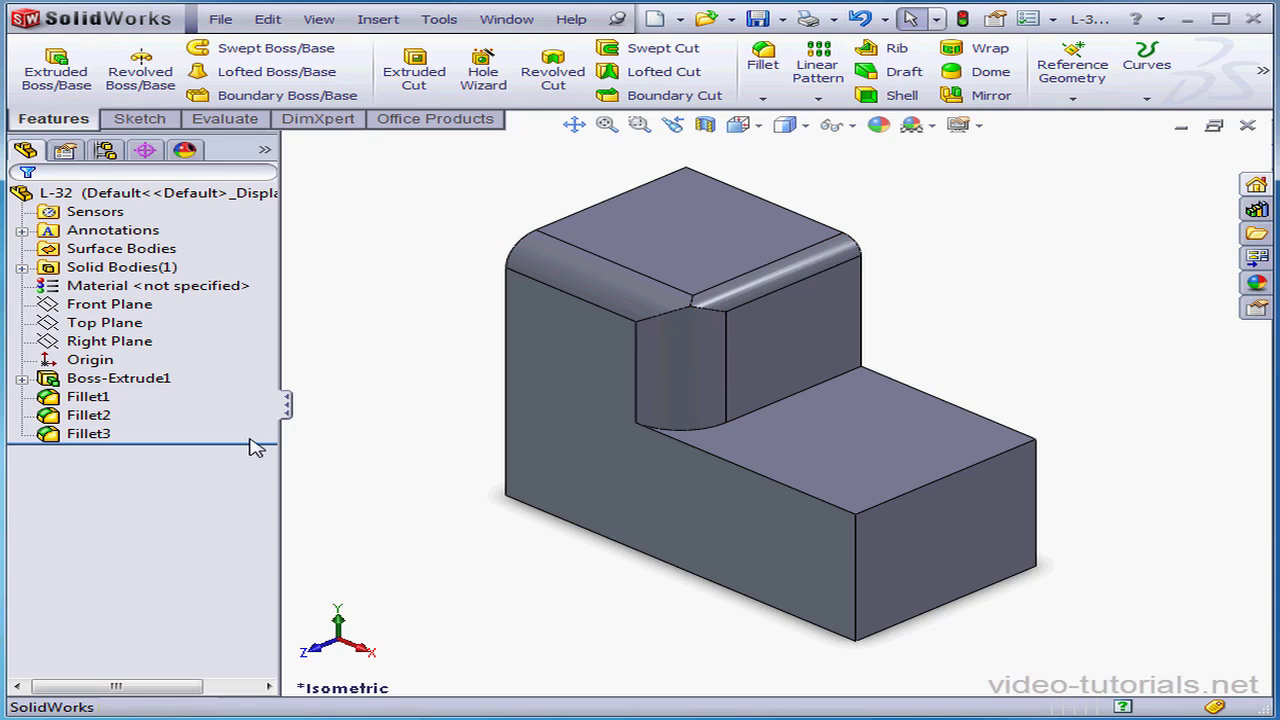
# Step: Open the definition of Fillet1 to review its parameters and close it without editing anything
pyautogui.click(97, 401)
pyautogui.rightClick(97, 401)
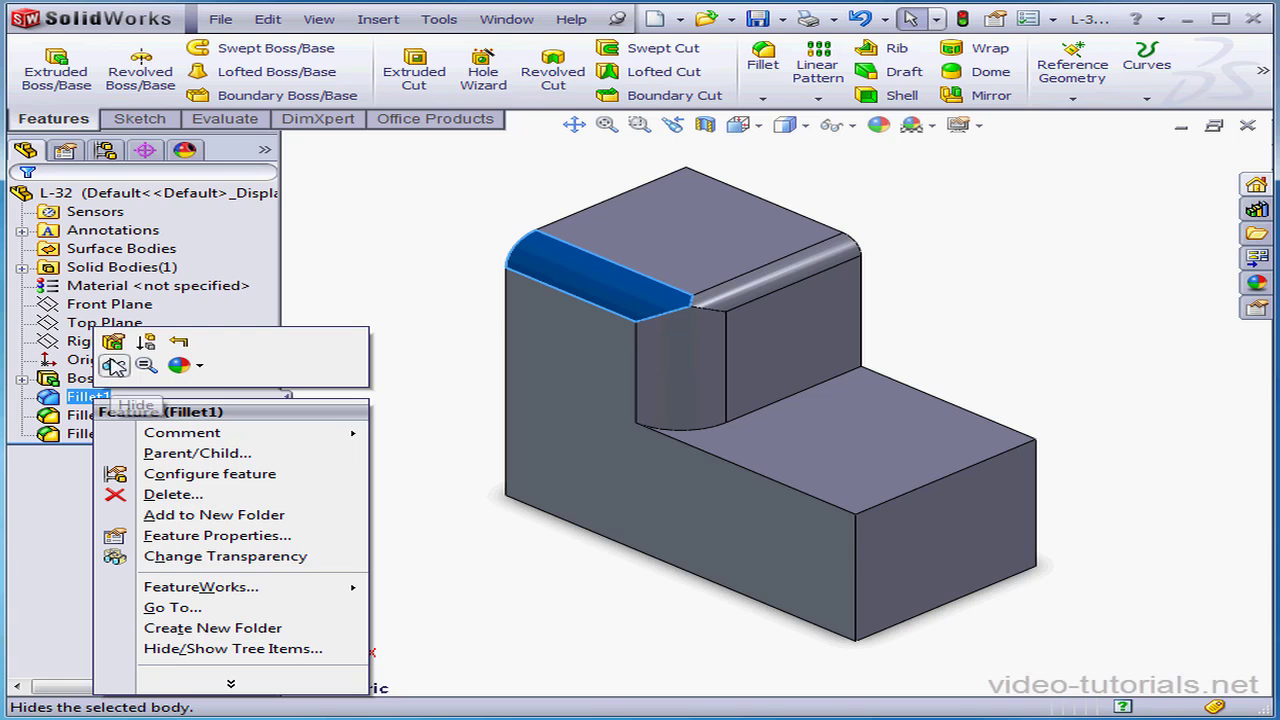
pyautogui.click(115, 345)
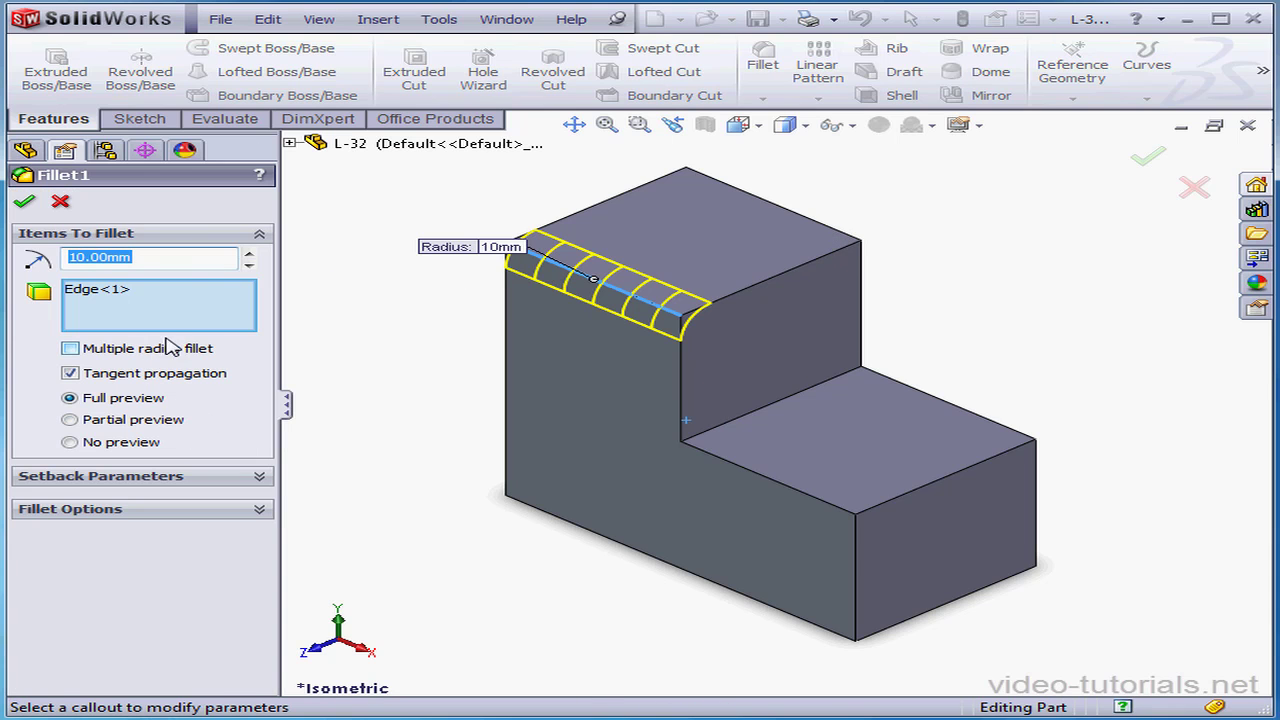
pyautogui.click(174, 252)
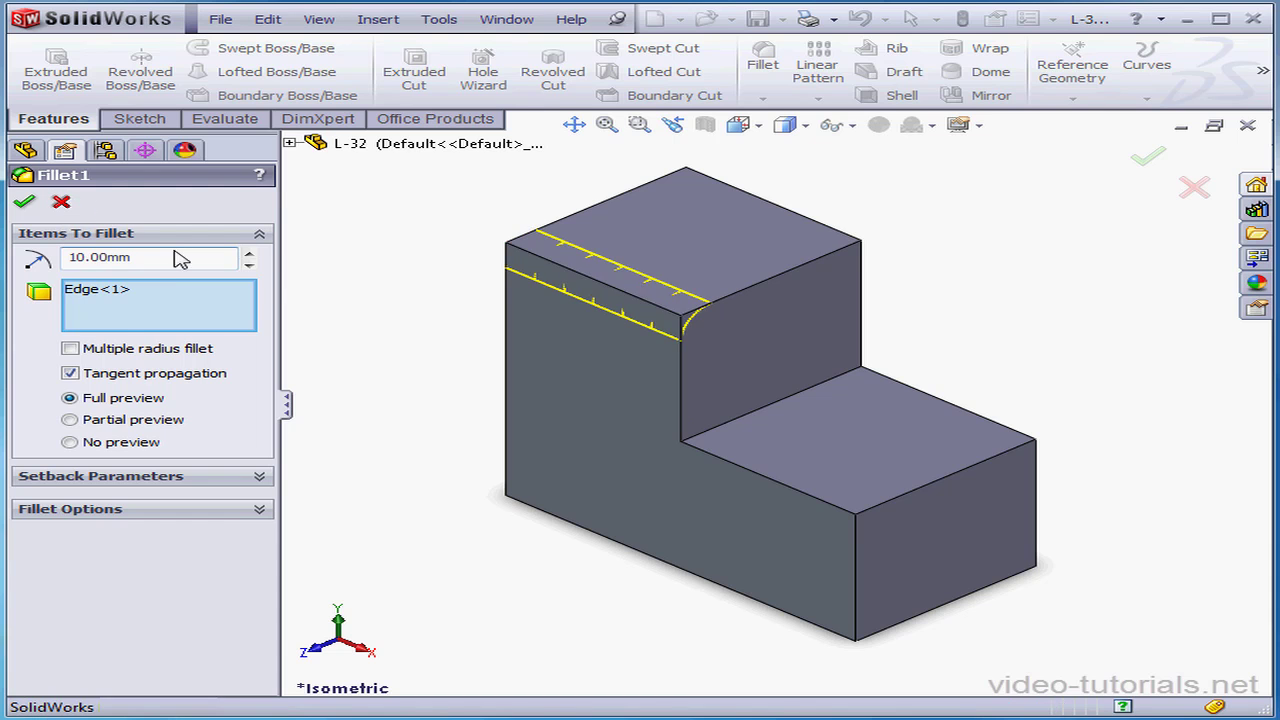
pyautogui.press('Return')
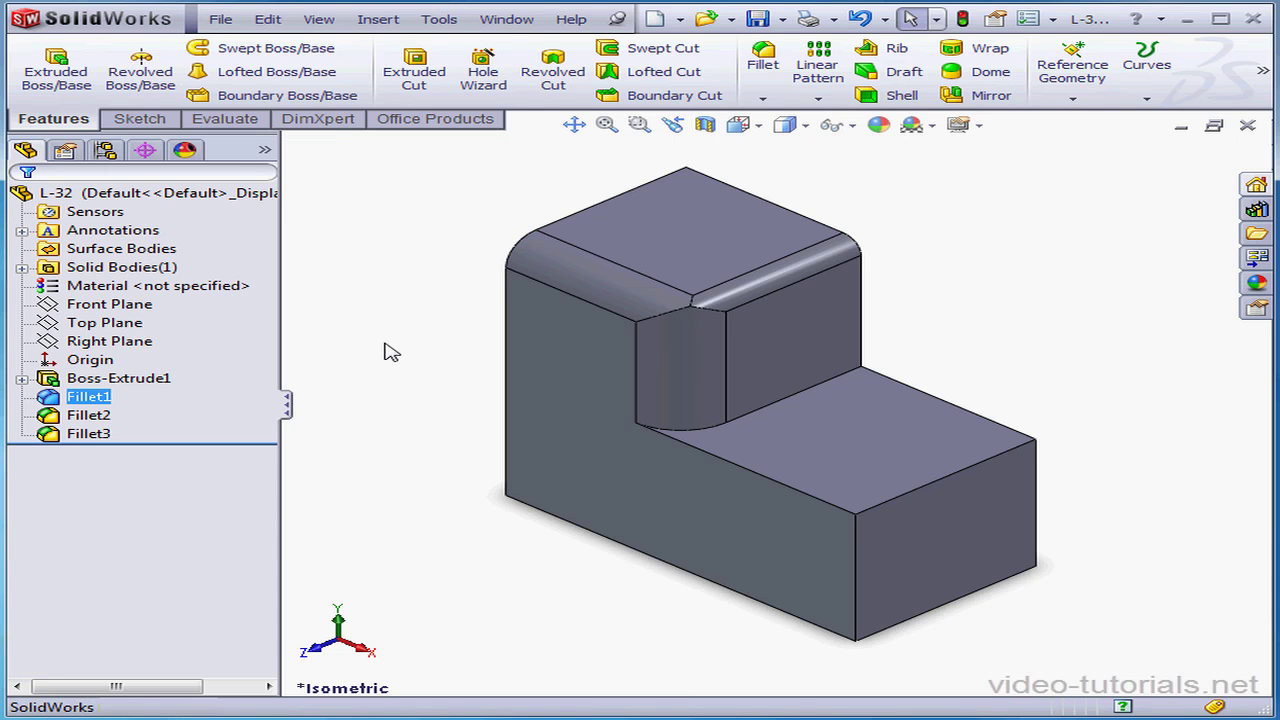
# Step: Start changing existing fillets in FilletXpert and select all the 6 mm, 10 mm and 15 mm fillets
pyautogui.click(764, 62)
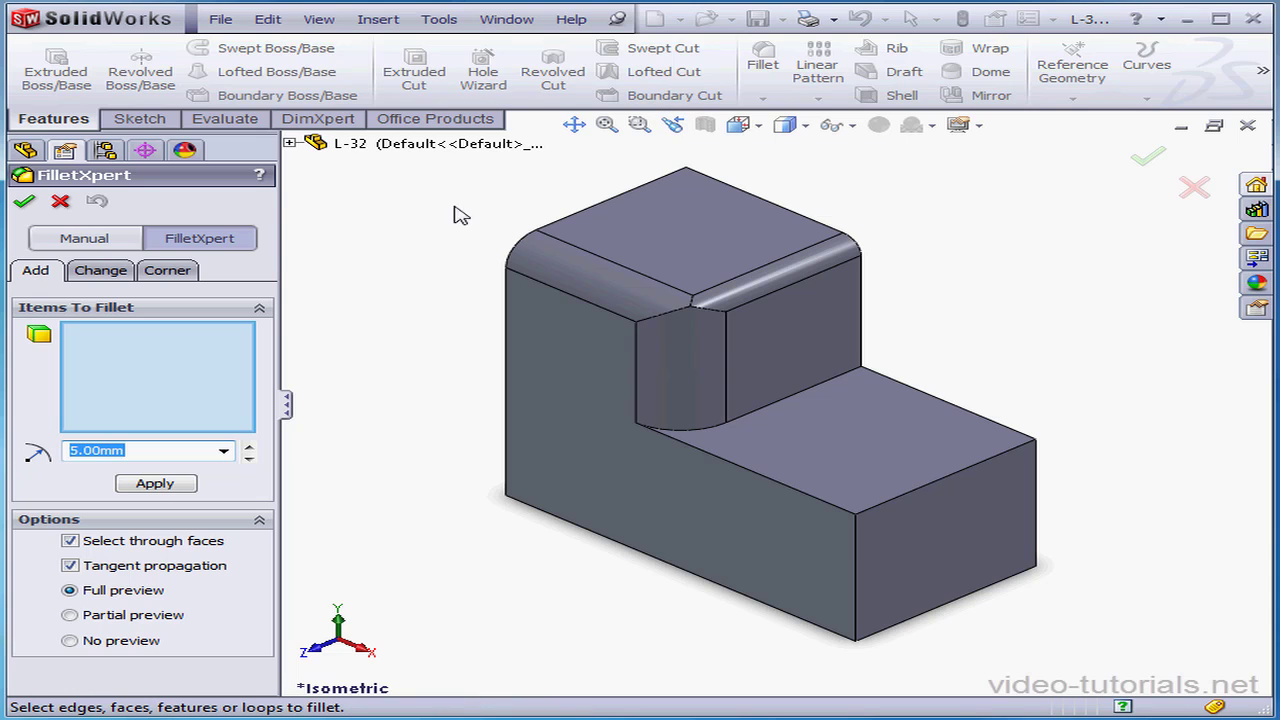
pyautogui.click(102, 272)
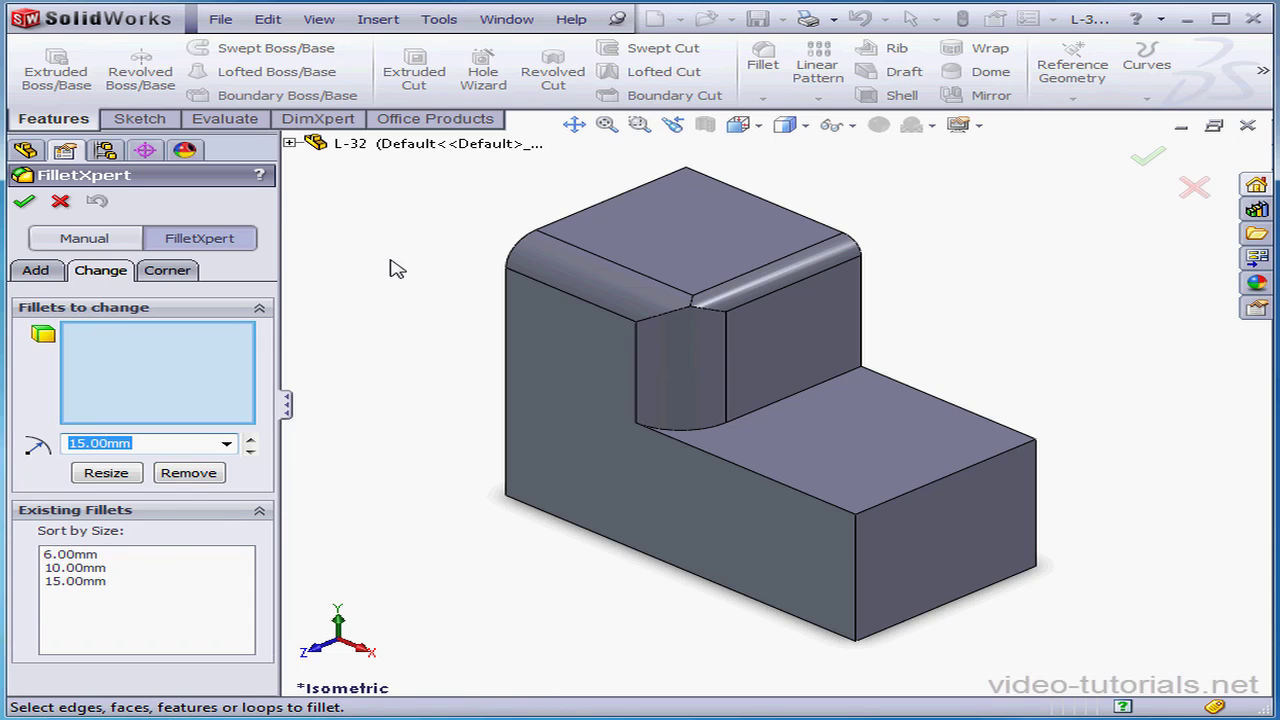
pyautogui.click(175, 395)
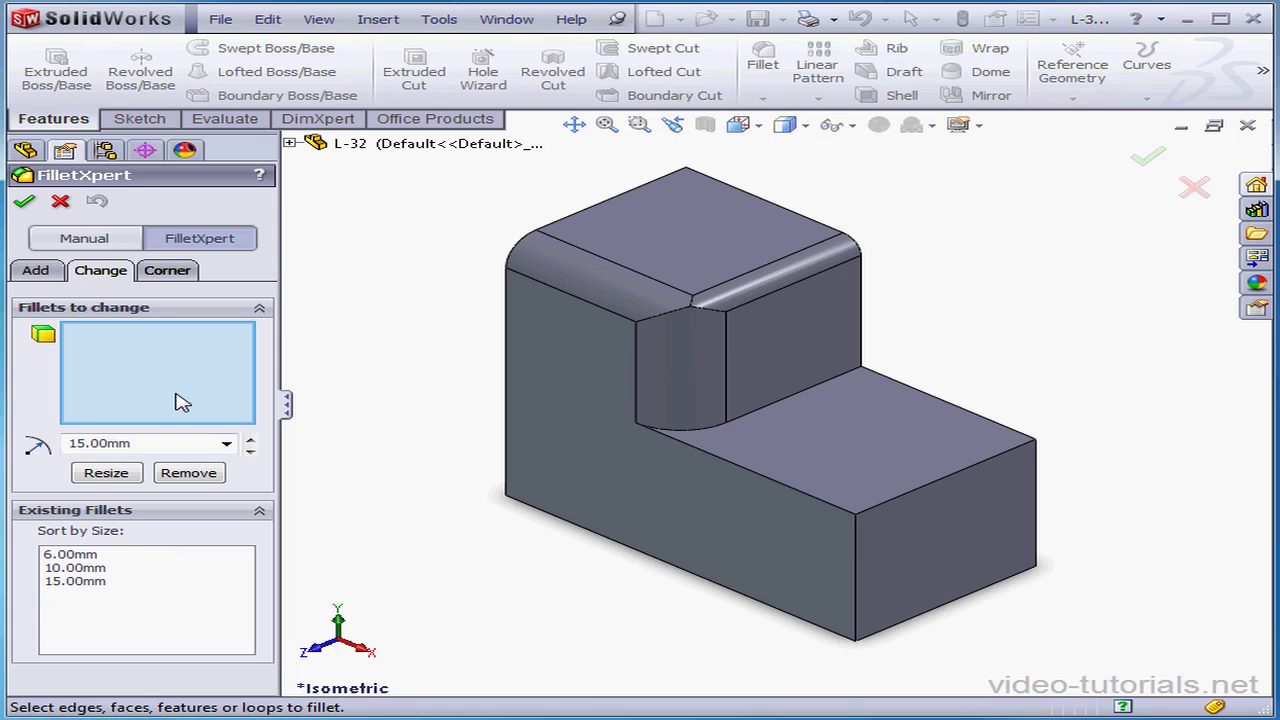
pyautogui.click(88, 556)
pyautogui.keyDown('shift'); pyautogui.click(89, 581); pyautogui.keyUp('shift')
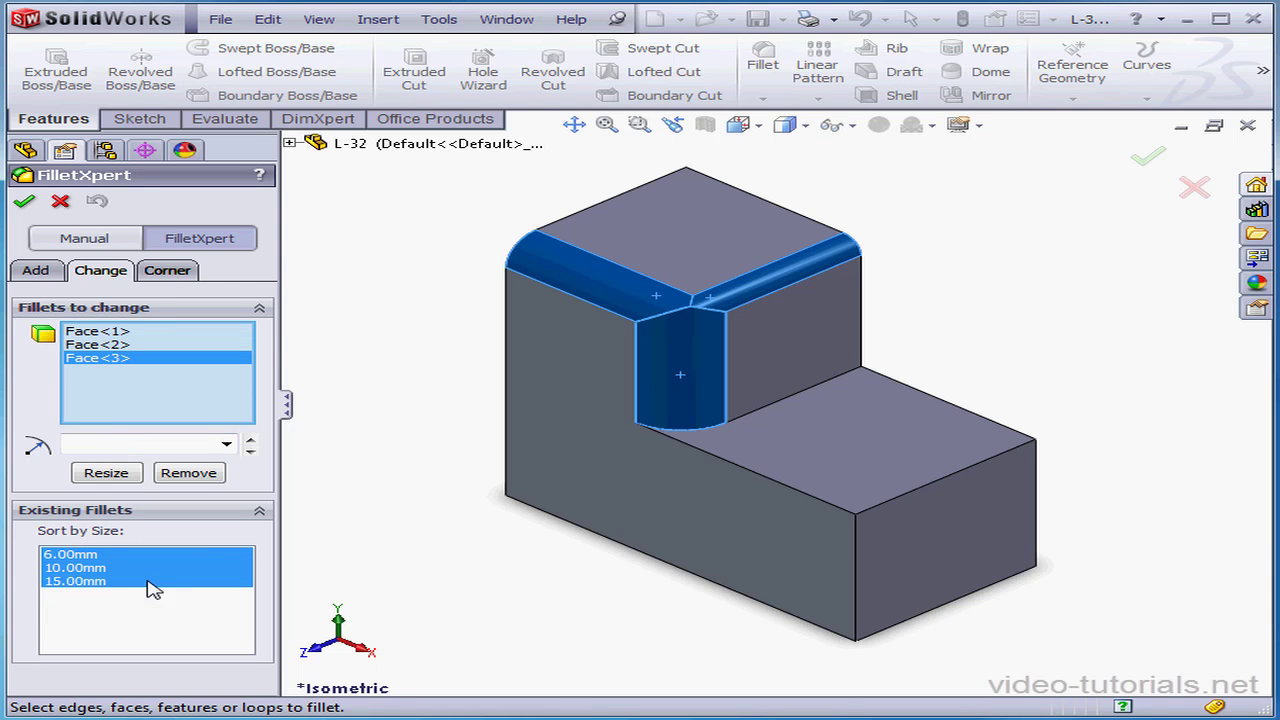
# Step: Clear the selected faces, remove only the existing 6 mm fillet, and accept the change
pyautogui.rightClick(114, 364)
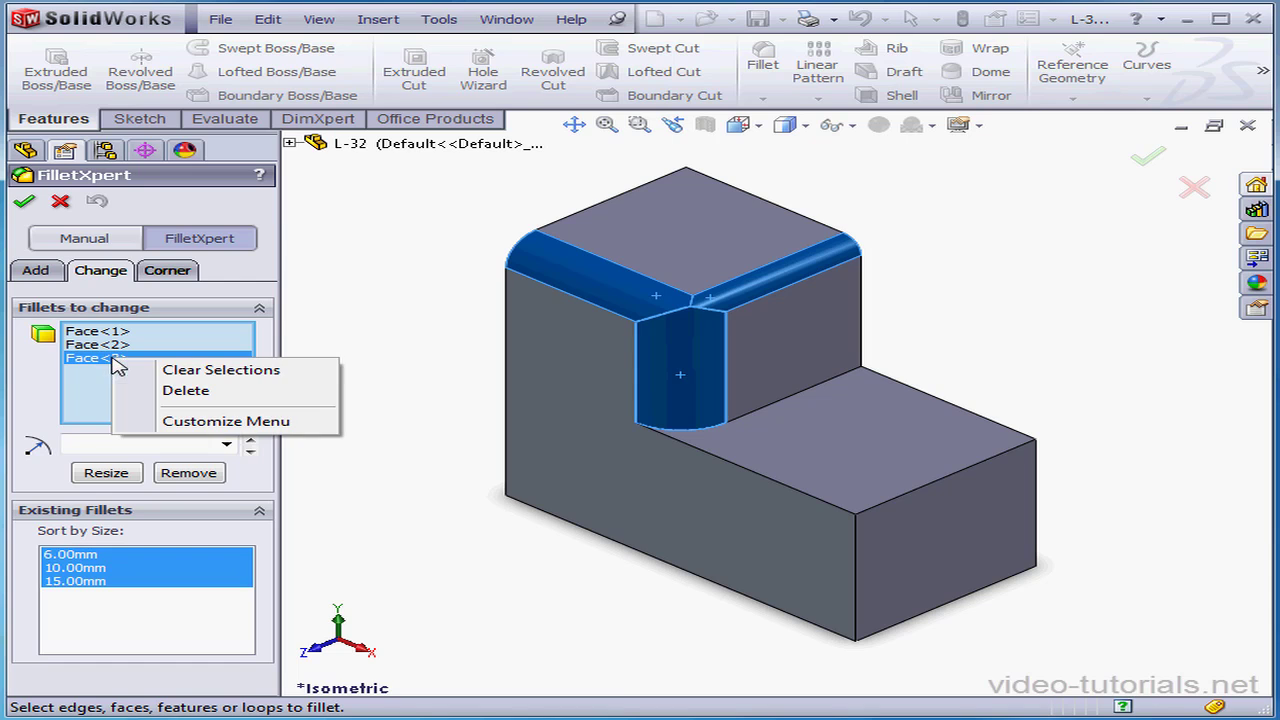
pyautogui.click(218, 370)
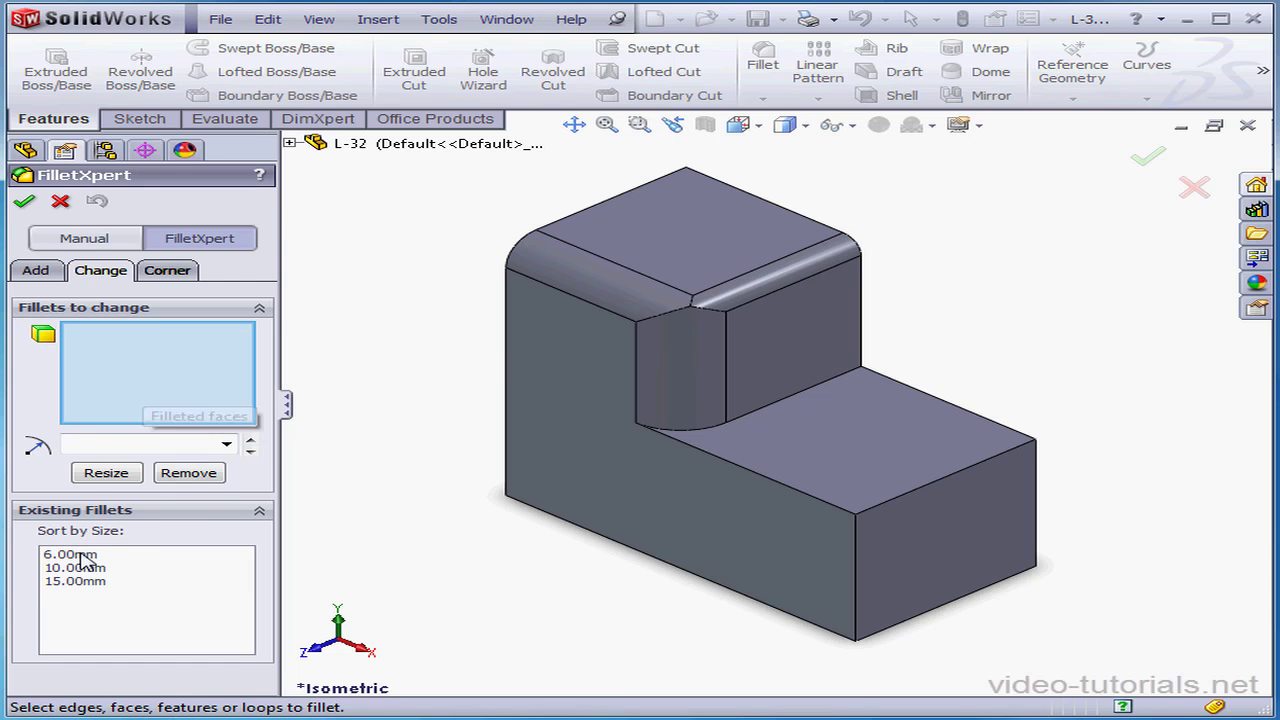
pyautogui.click(127, 556)
pyautogui.click(206, 477)
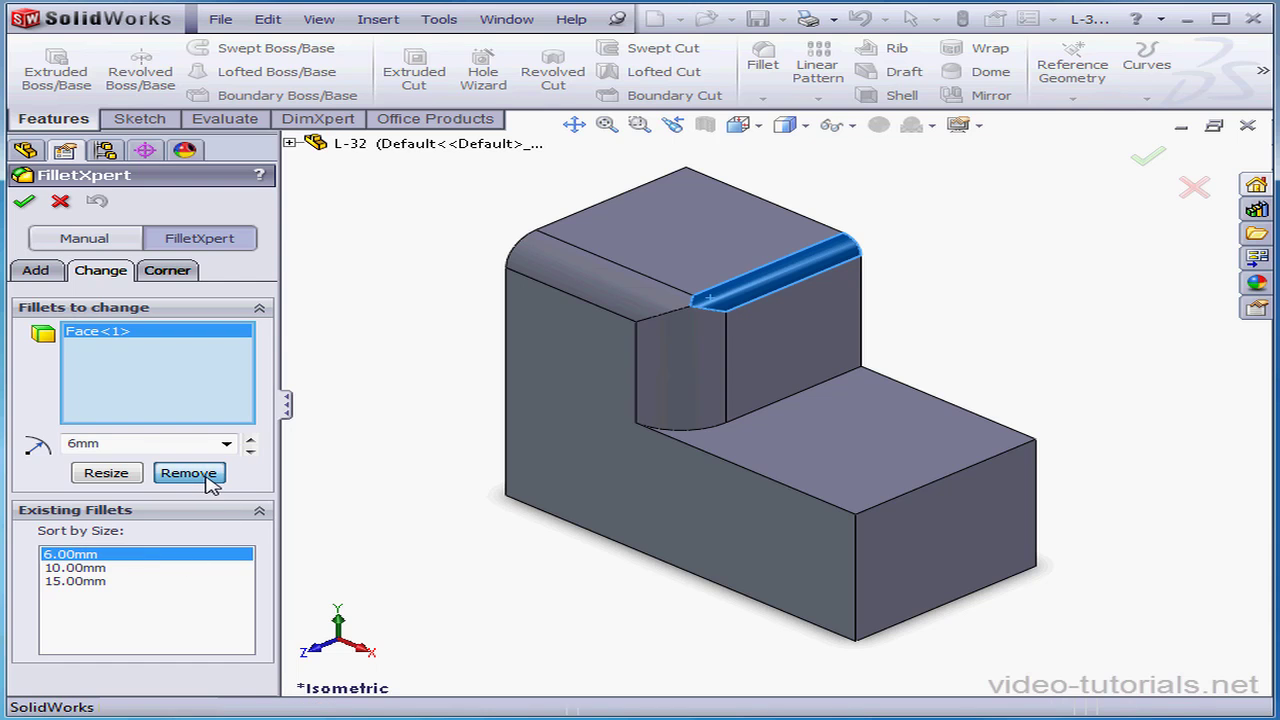
pyautogui.click(24, 201)
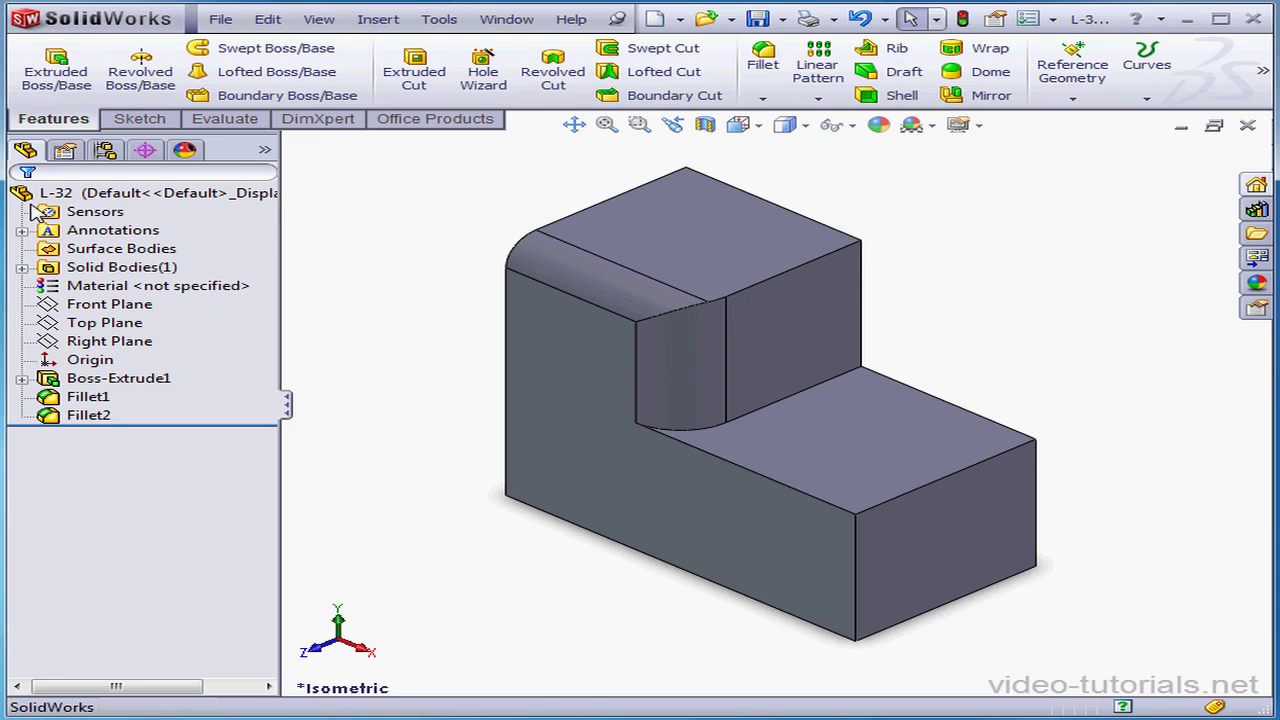
# Step: Delete the Fillet1 and Fillet2 features from the part
pyautogui.click(100, 398)
pyautogui.click(100, 418)
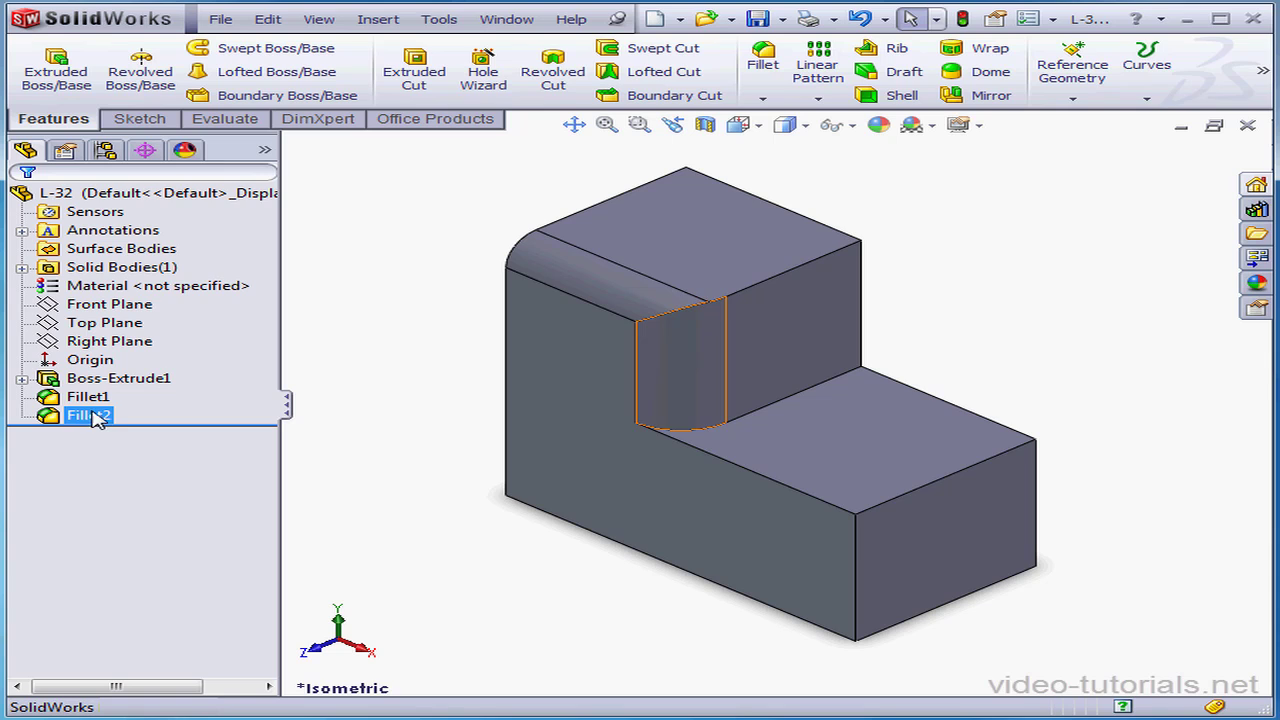
pyautogui.click(212, 428)
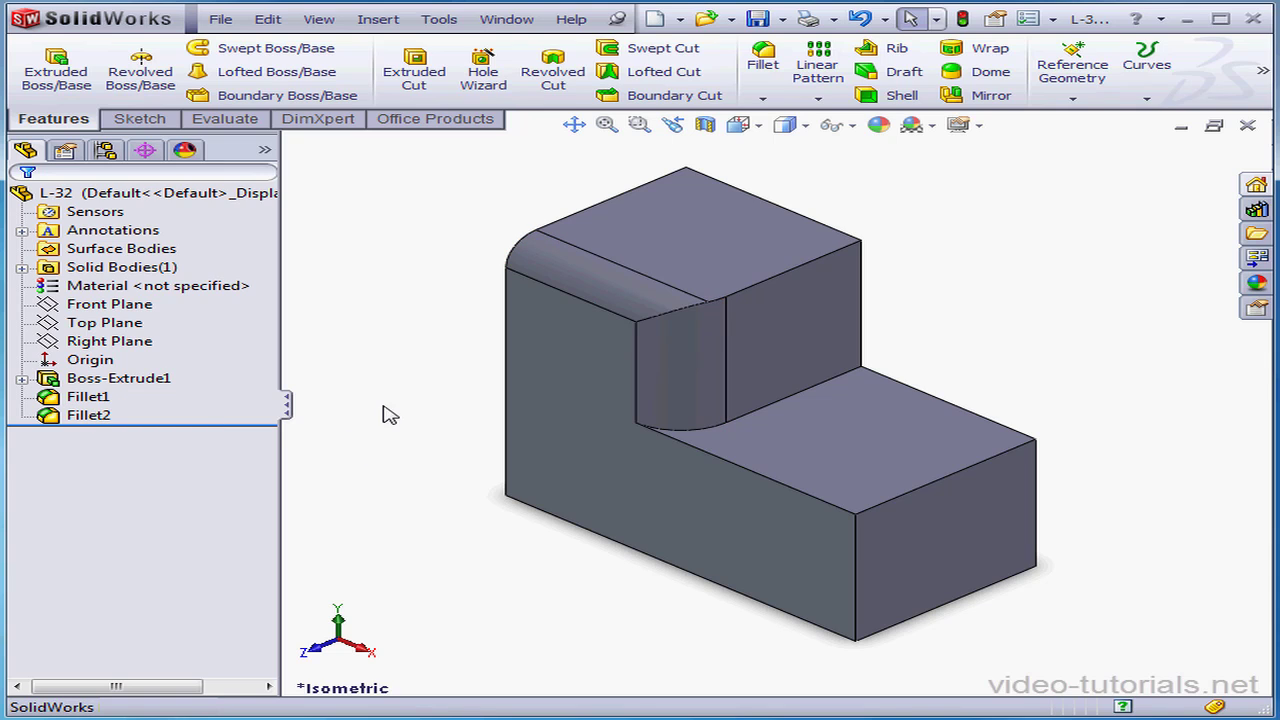
pyautogui.click(103, 416)
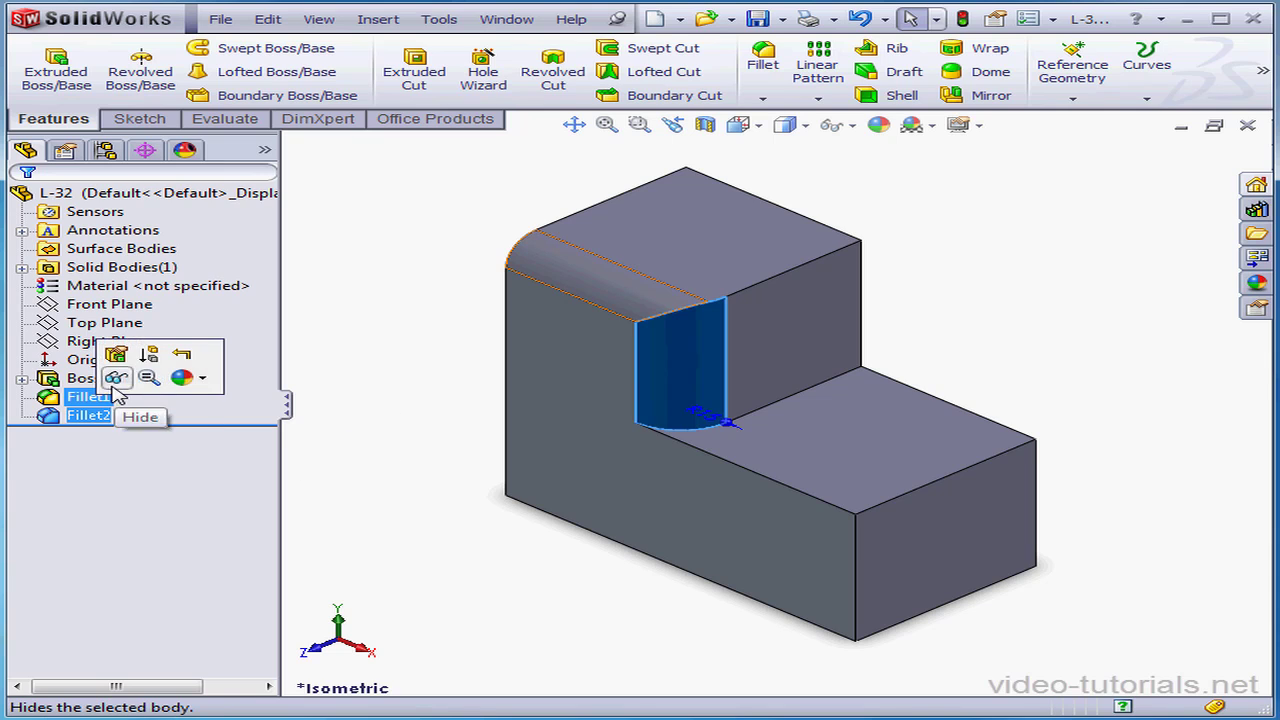
pyautogui.keyDown('ctrl'); pyautogui.click(95, 400); pyautogui.keyUp('ctrl')
pyautogui.rightClick(91, 400)
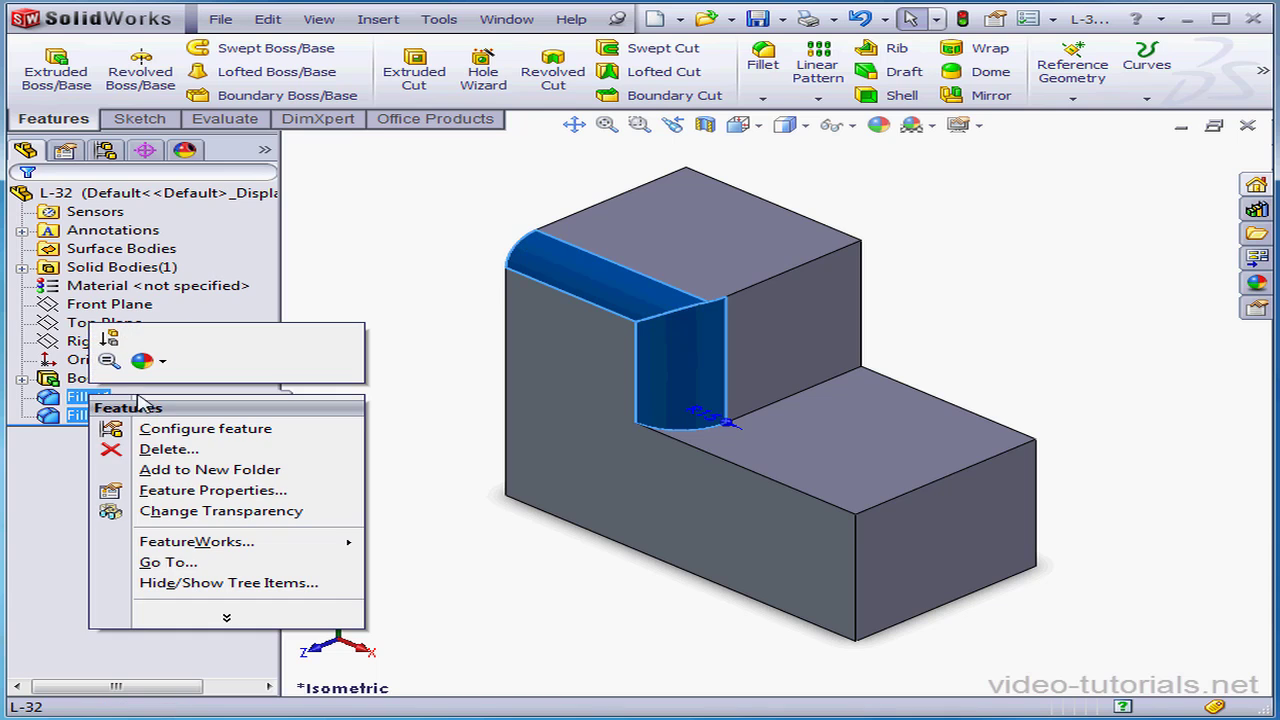
pyautogui.click(171, 453)
pyautogui.click(780, 228)
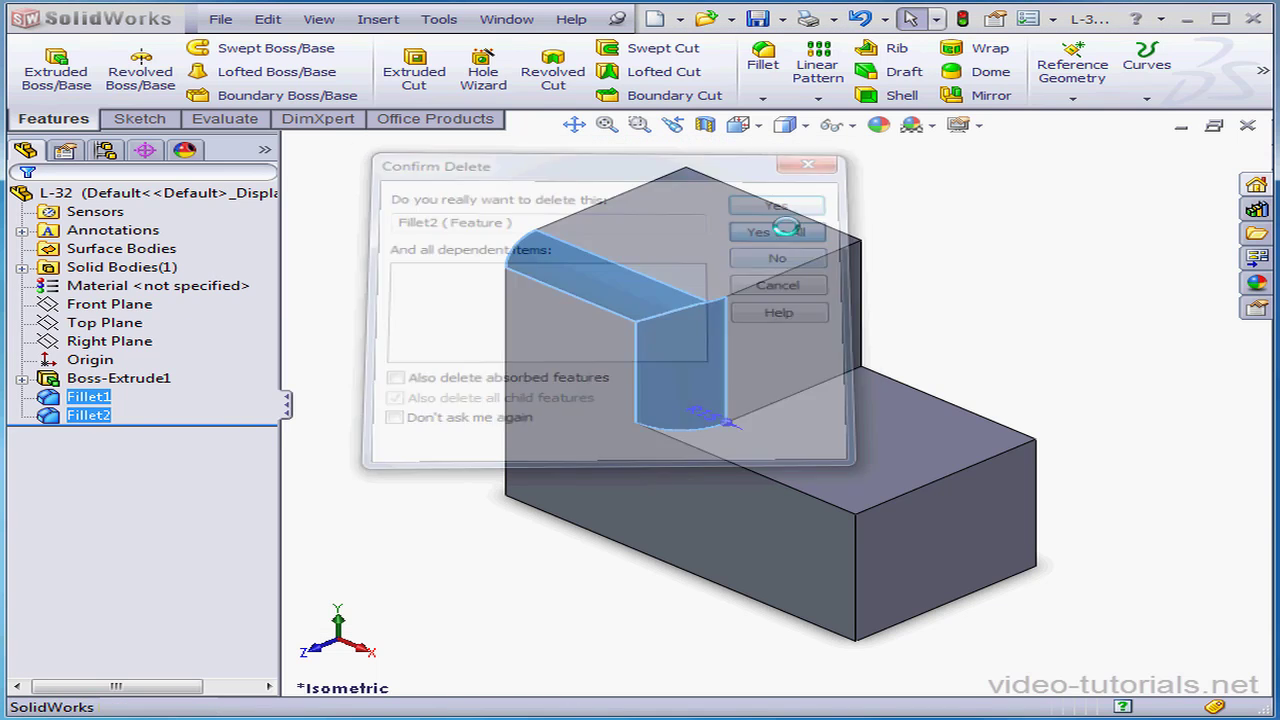
# Step: Fillet the upper horizontal edges and the step and end vertical edges along both stepped sides with a 10 mm radius
pyautogui.click(764, 60)
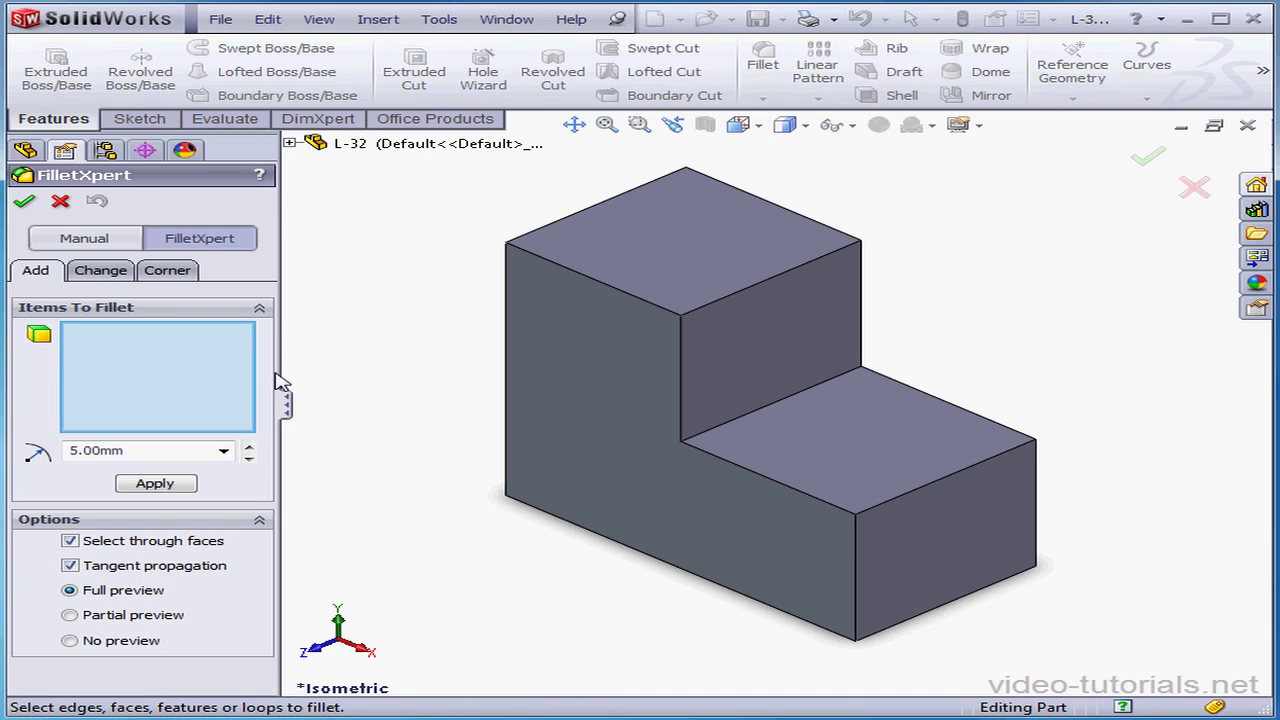
pyautogui.click(664, 310)
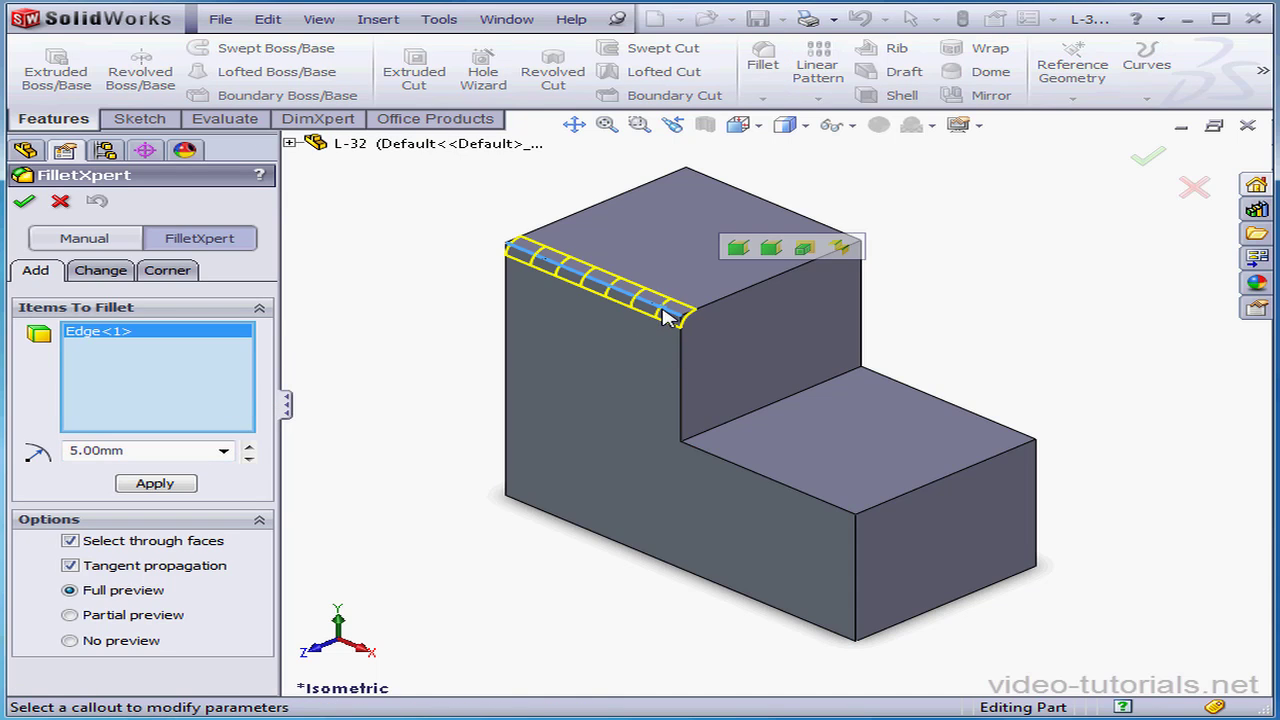
pyautogui.click(739, 248)
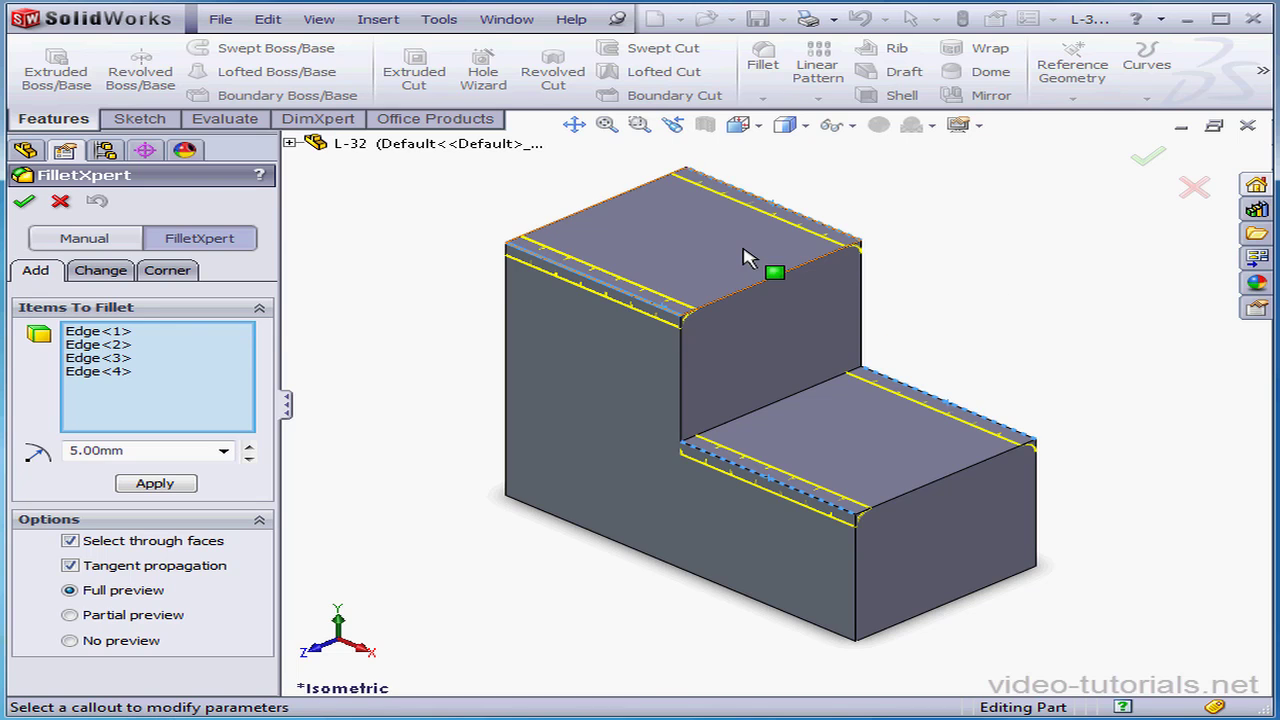
pyautogui.click(686, 368)
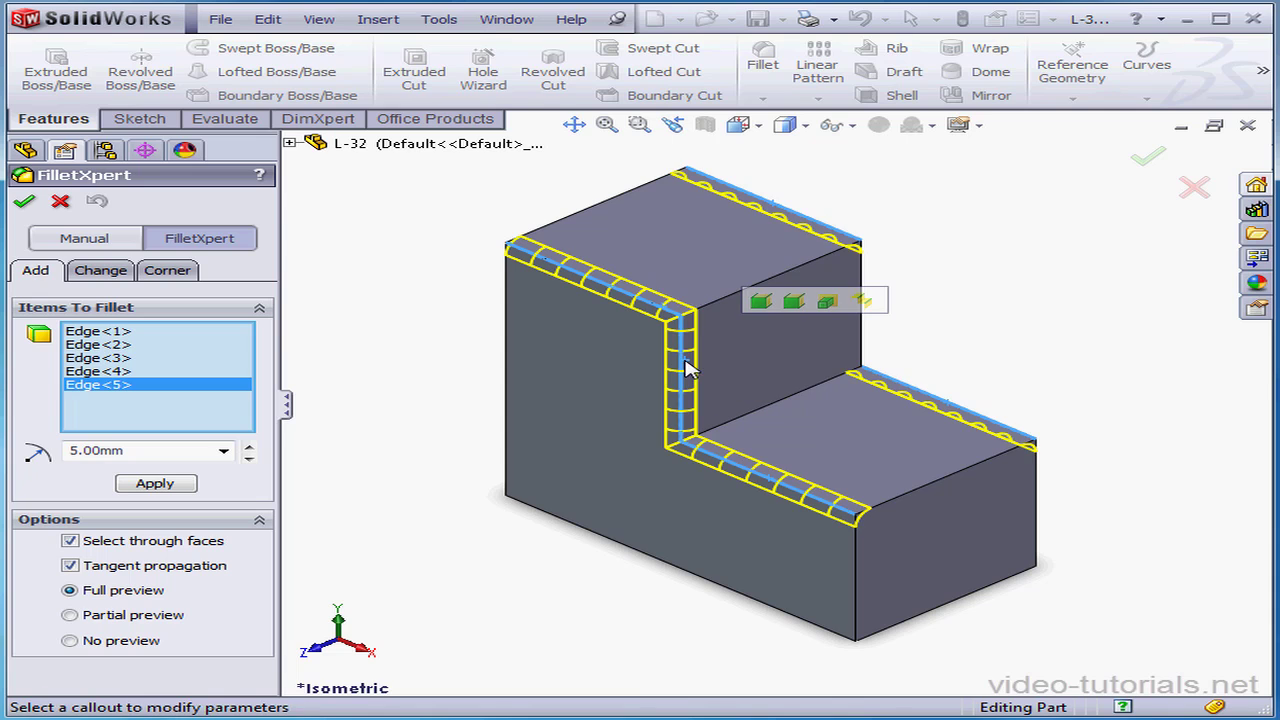
pyautogui.click(761, 302)
pyautogui.scroll(-1, 245, 400)
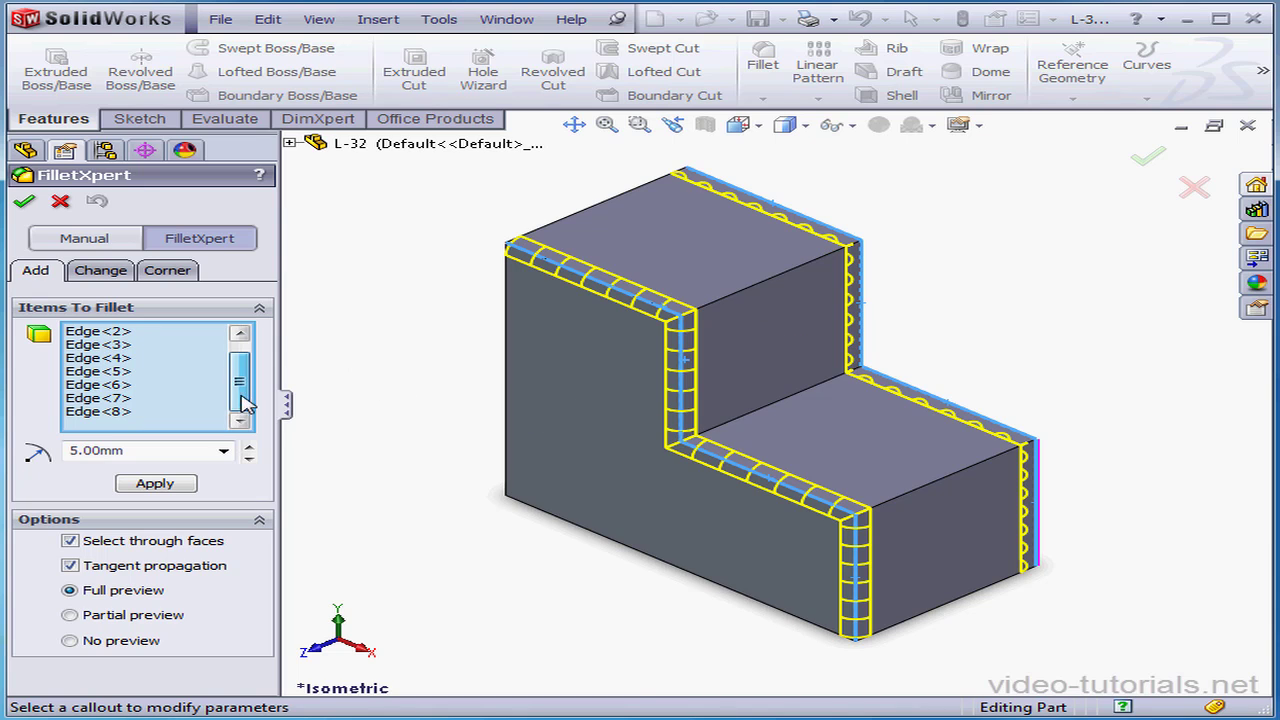
pyautogui.doubleClick(143, 454)
pyautogui.write('10')
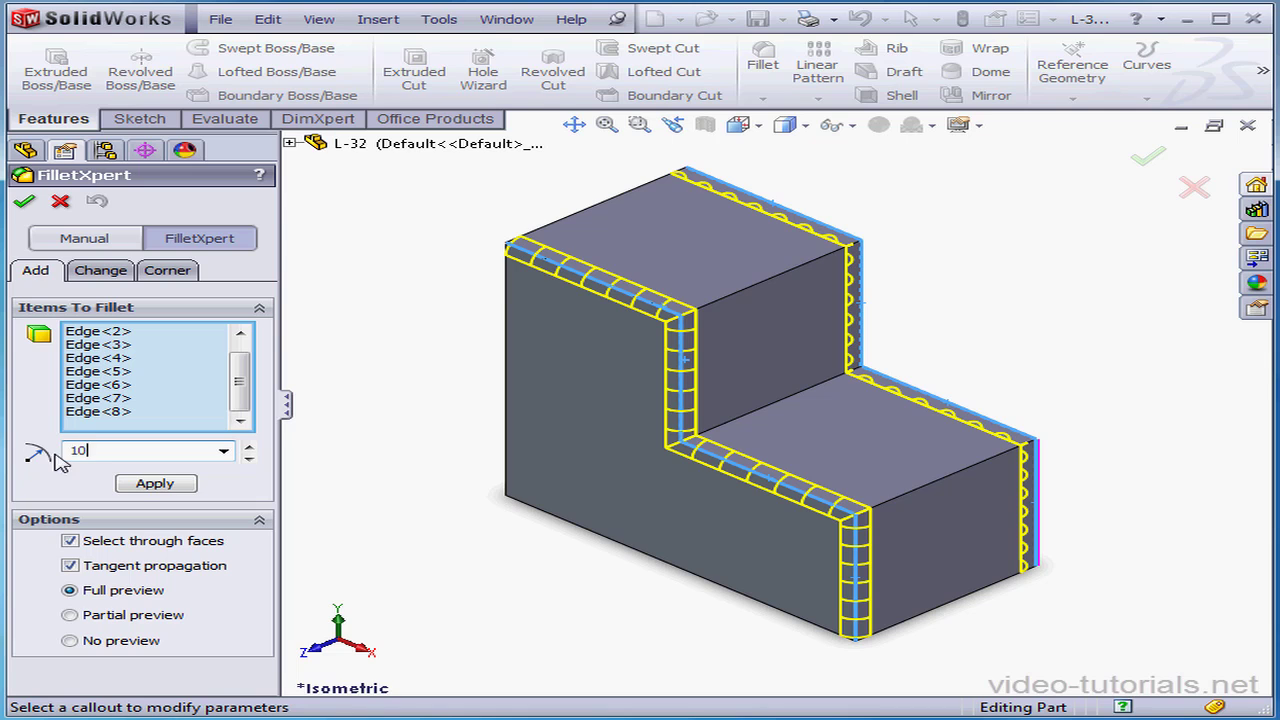
pyautogui.click(155, 483)
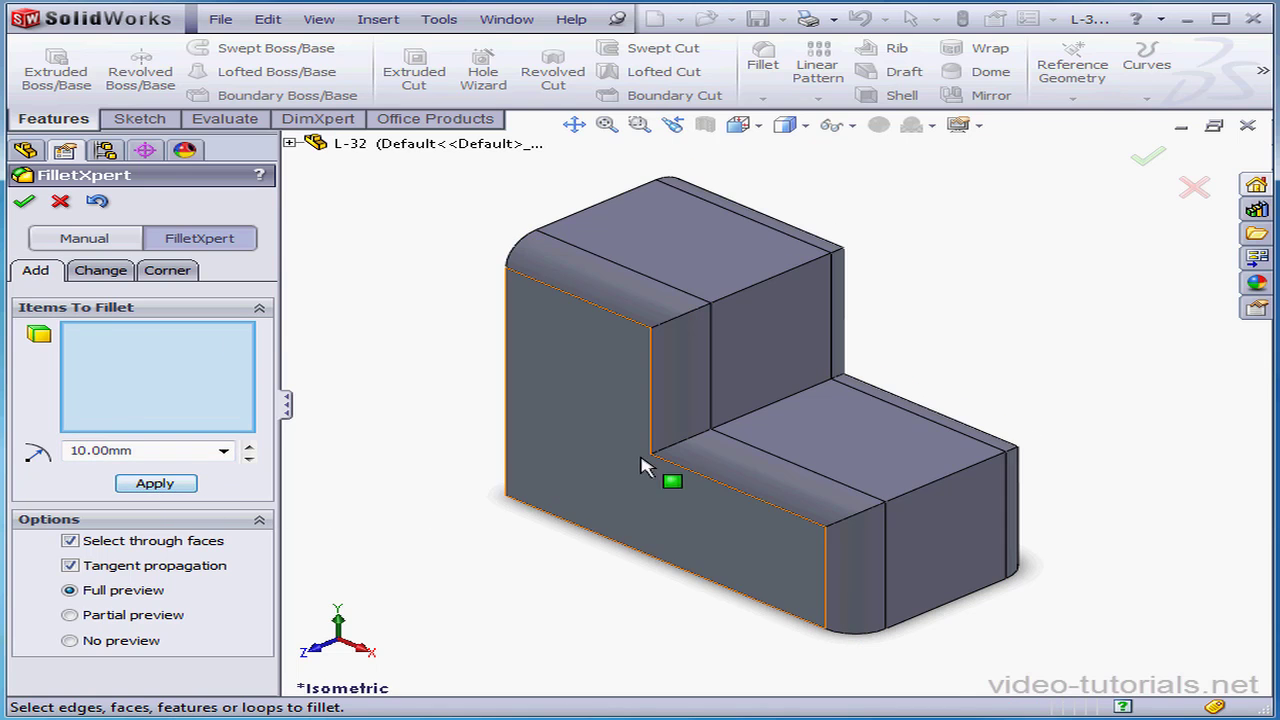
# Step: Add a 15 mm fillet to the inner edge where the riser meets the lower step
pyautogui.click(689, 450)
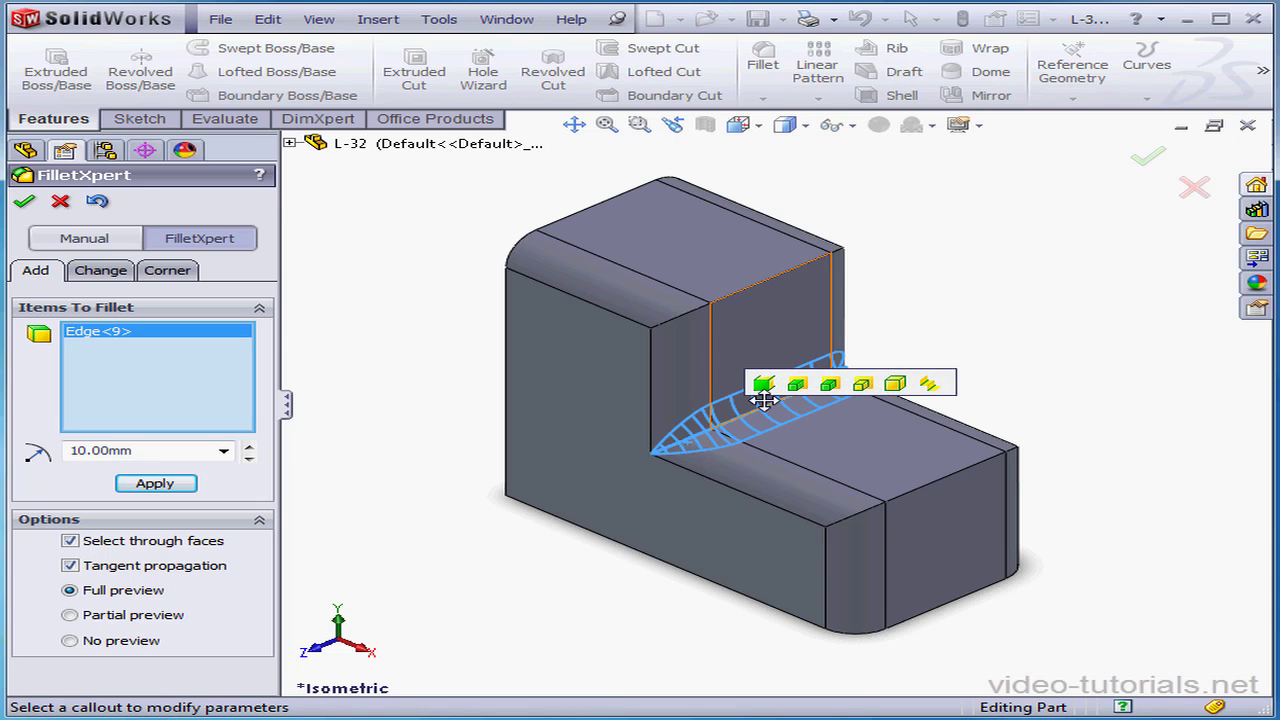
pyautogui.doubleClick(100, 447)
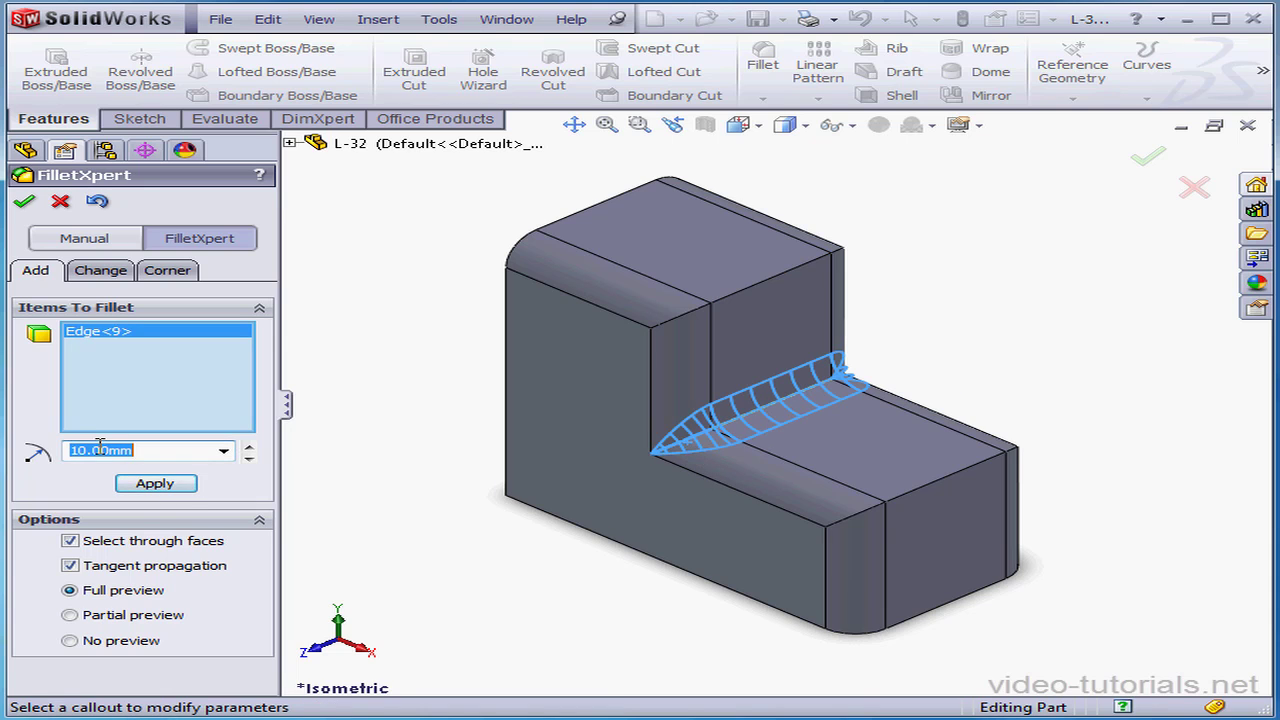
pyautogui.write('15')
pyautogui.click(192, 487)
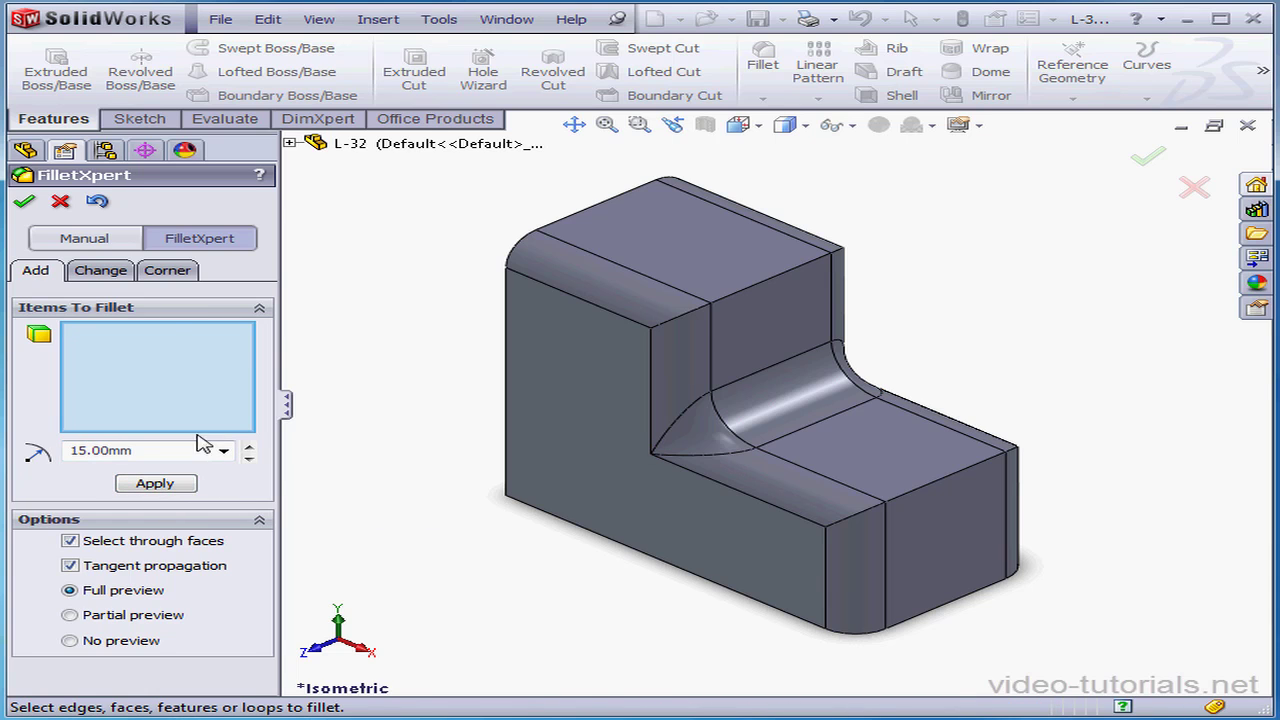
# Step: Replace the triangular fillet corner at the near end of the inner edge with the first alternative corner shape
pyautogui.click(168, 272)
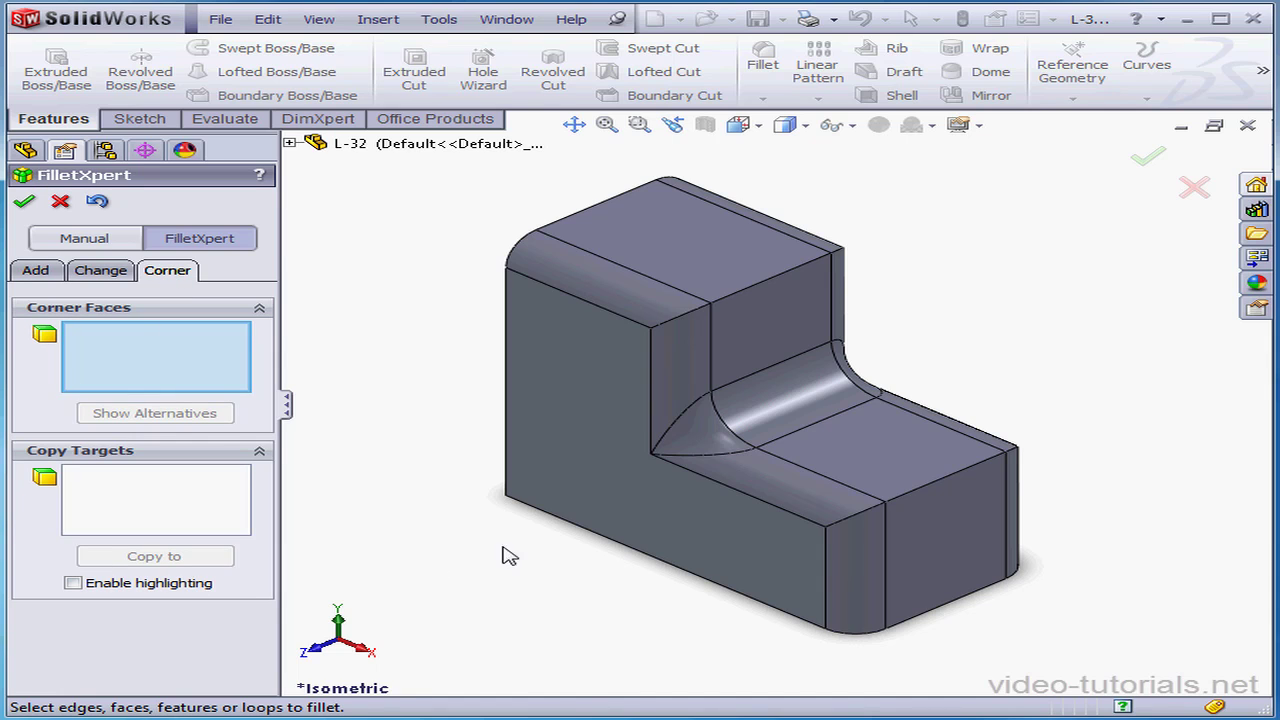
pyautogui.click(700, 430)
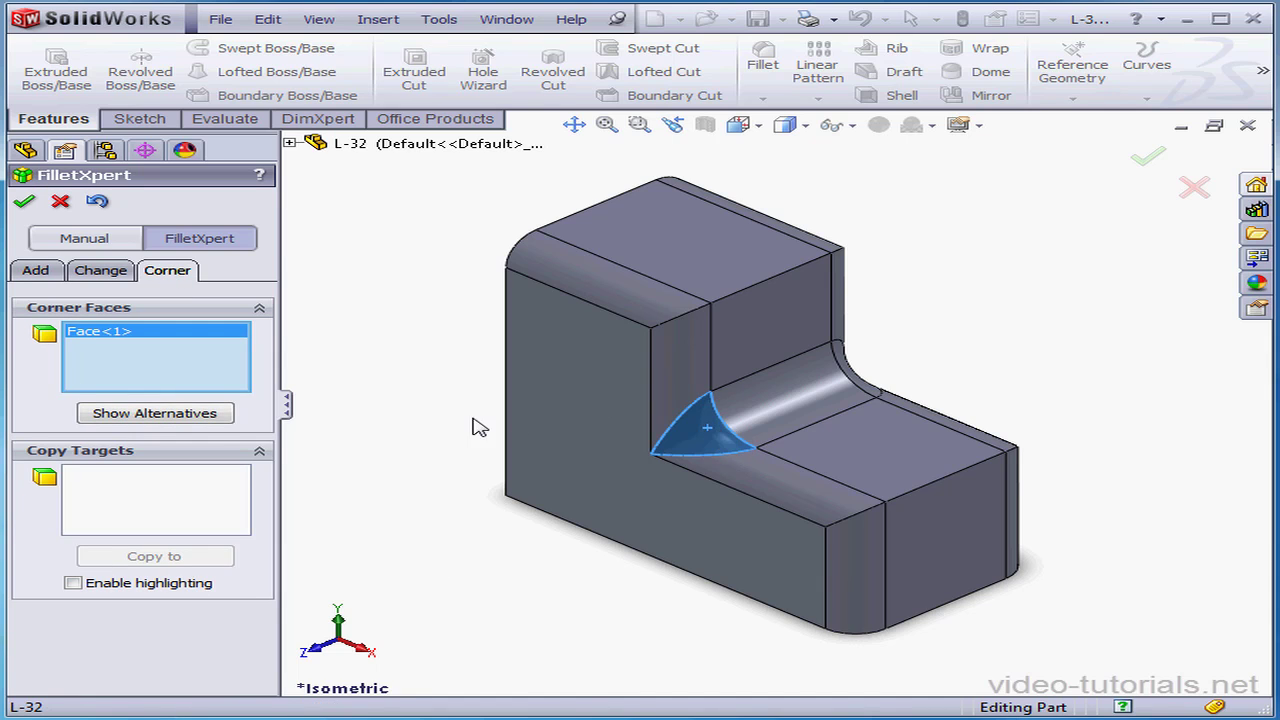
pyautogui.click(192, 416)
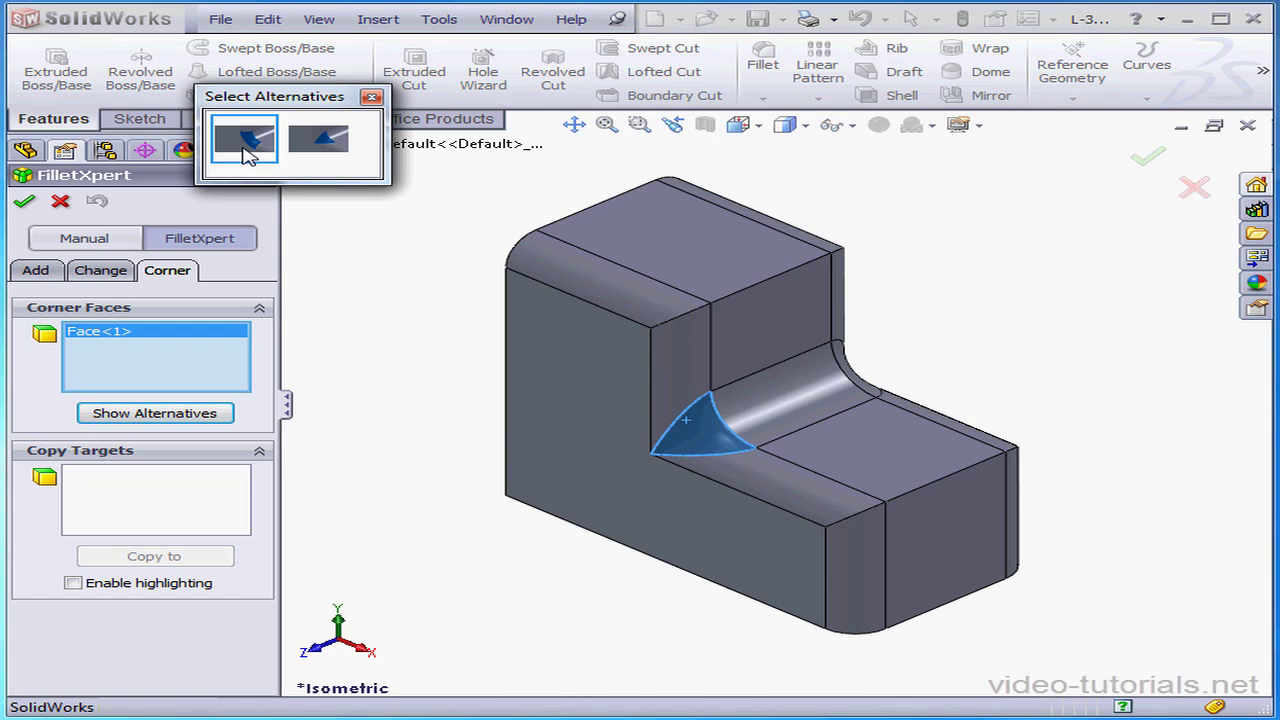
pyautogui.moveTo(349, 143)
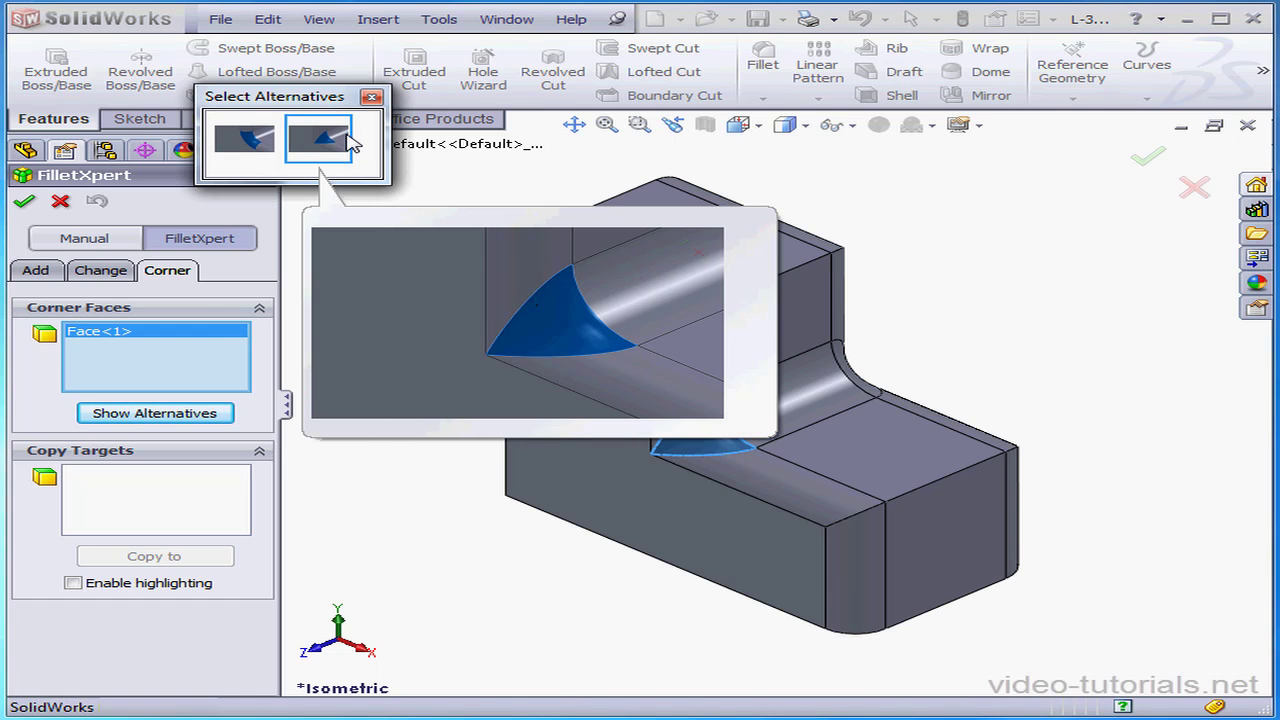
pyautogui.click(244, 138)
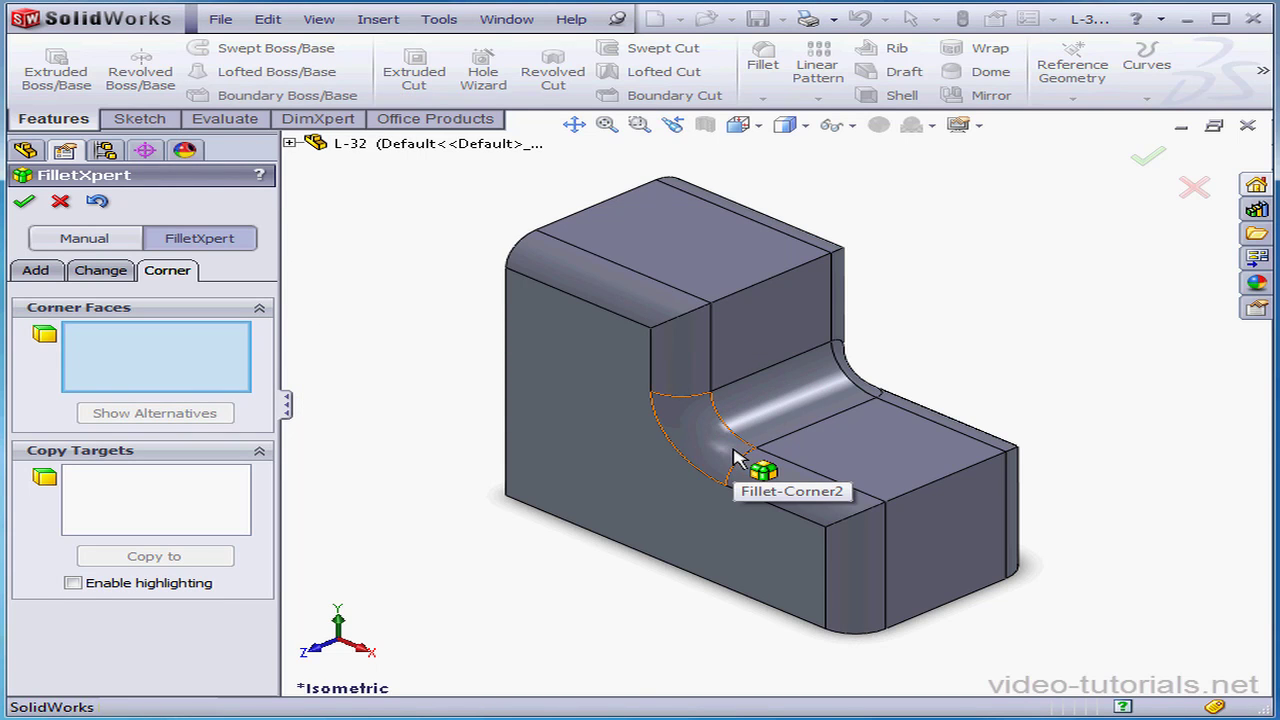
# Step: Copy the reshaped fillet corner to the matching corner at the opposite end of the inner edge
pyautogui.moveTo(740, 469); pyautogui.dragTo(666, 434, button='middle')
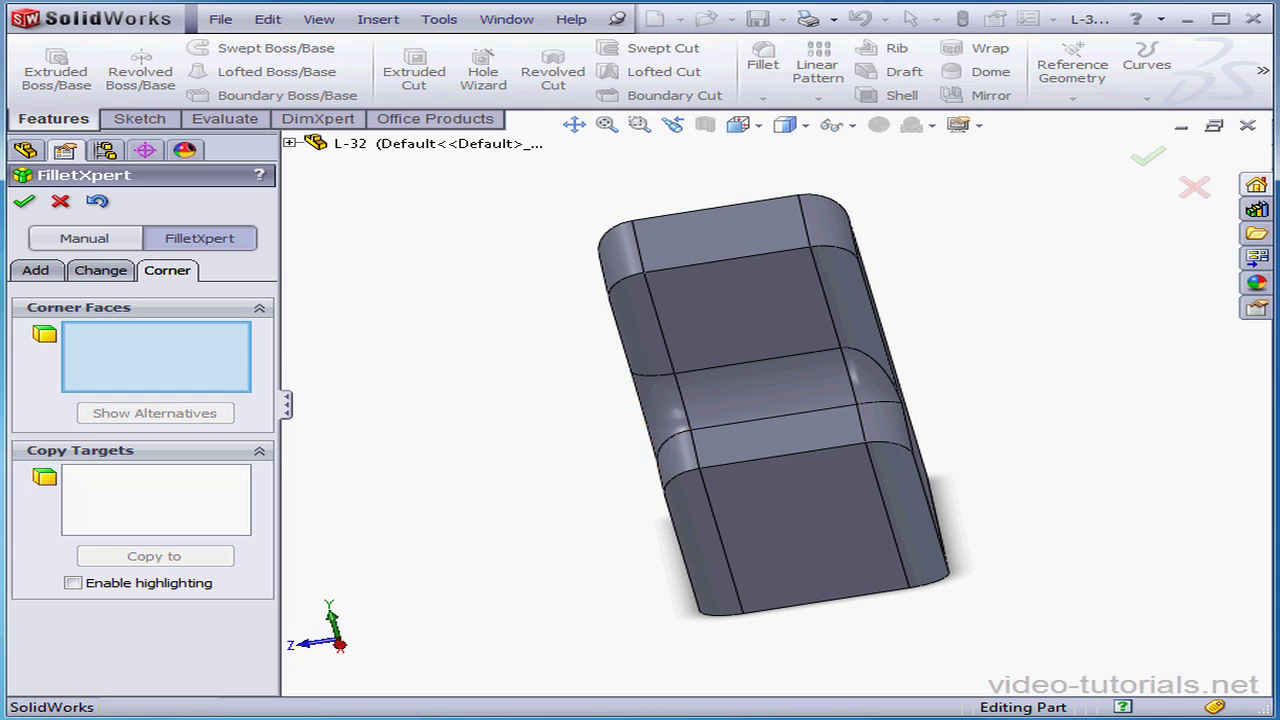
pyautogui.click(677, 406)
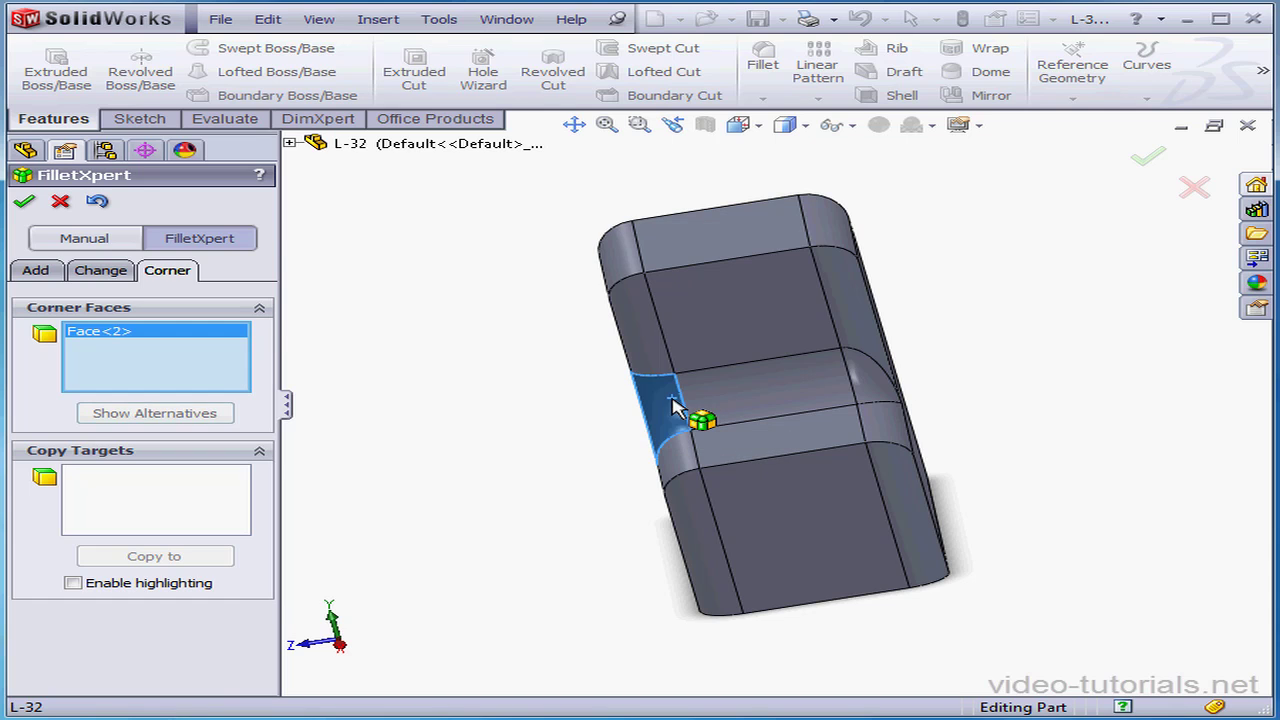
pyautogui.click(146, 498)
pyautogui.click(886, 385)
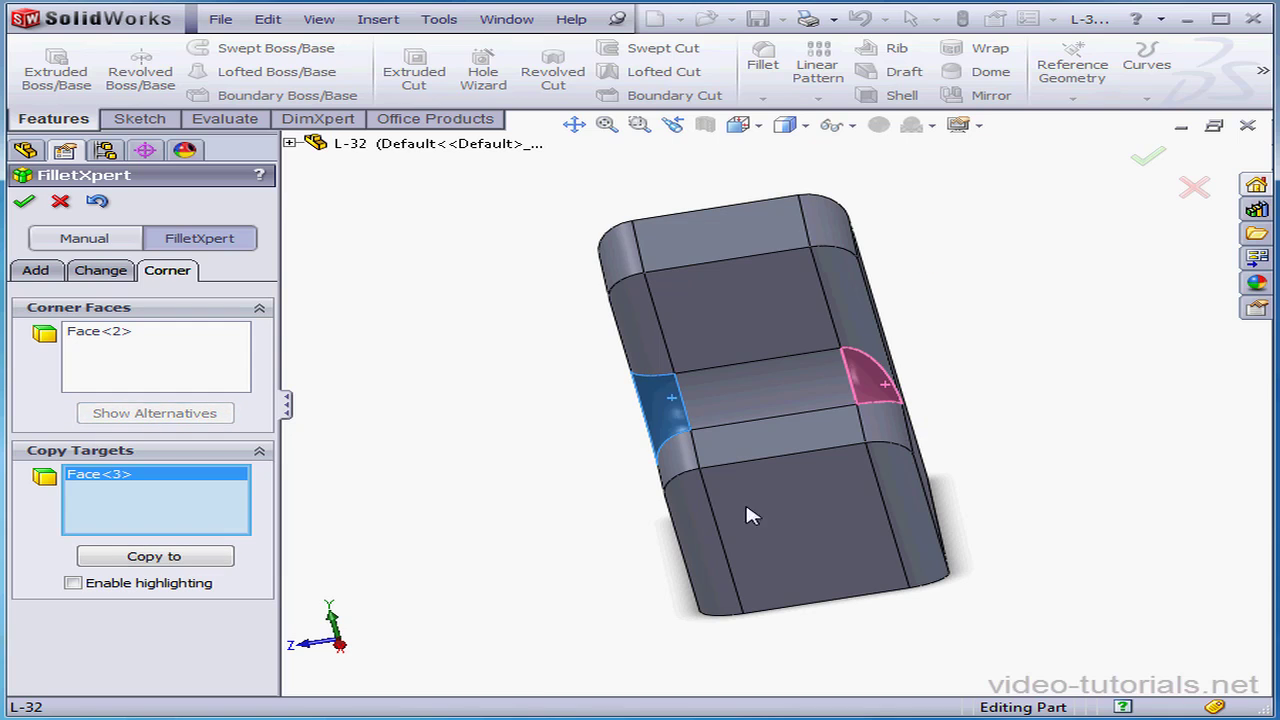
pyautogui.click(172, 557)
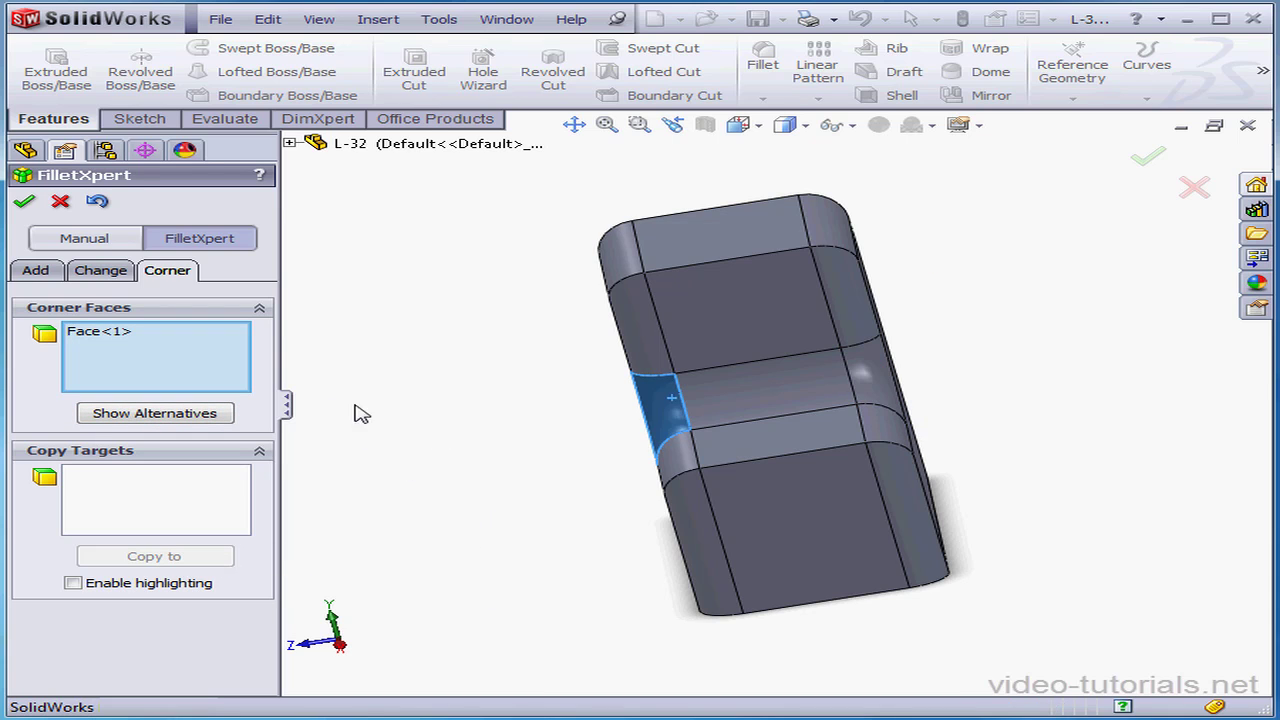
# Step: Select the fillet faces adjoining the reshaped corner, including the inner-edge fillet, as the fillets to change
pyautogui.click(100, 270)
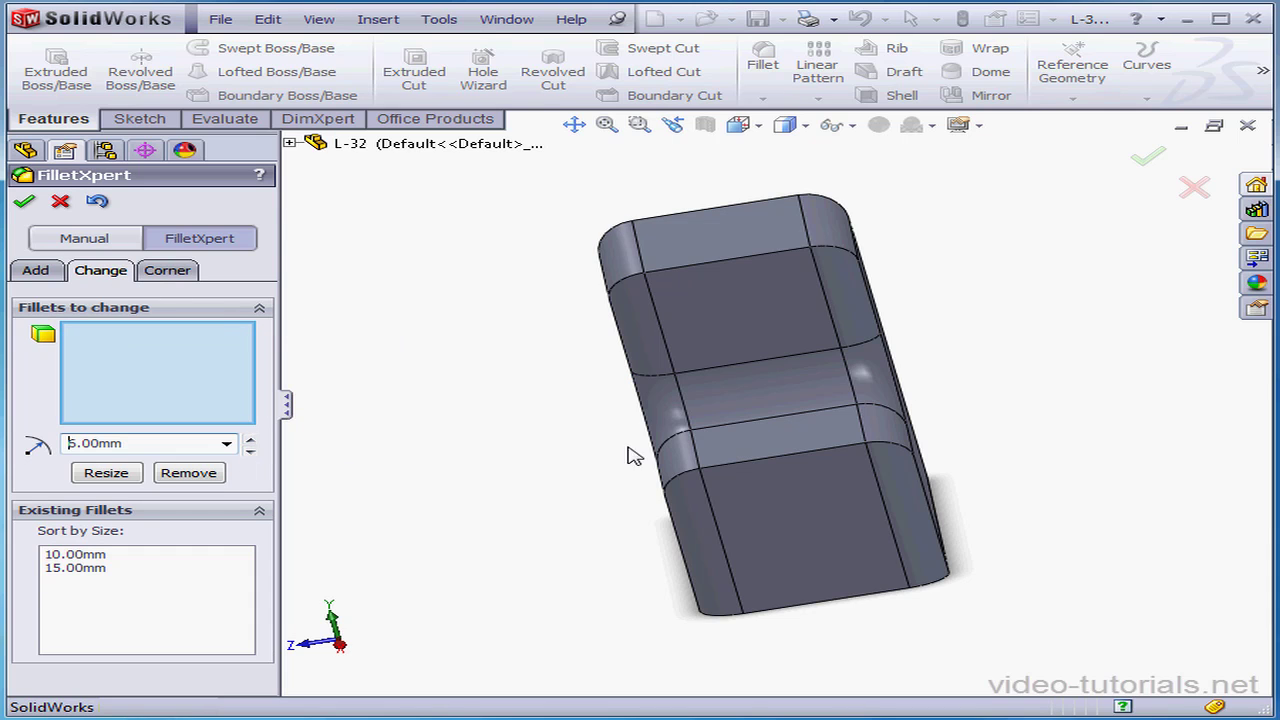
pyautogui.click(677, 423)
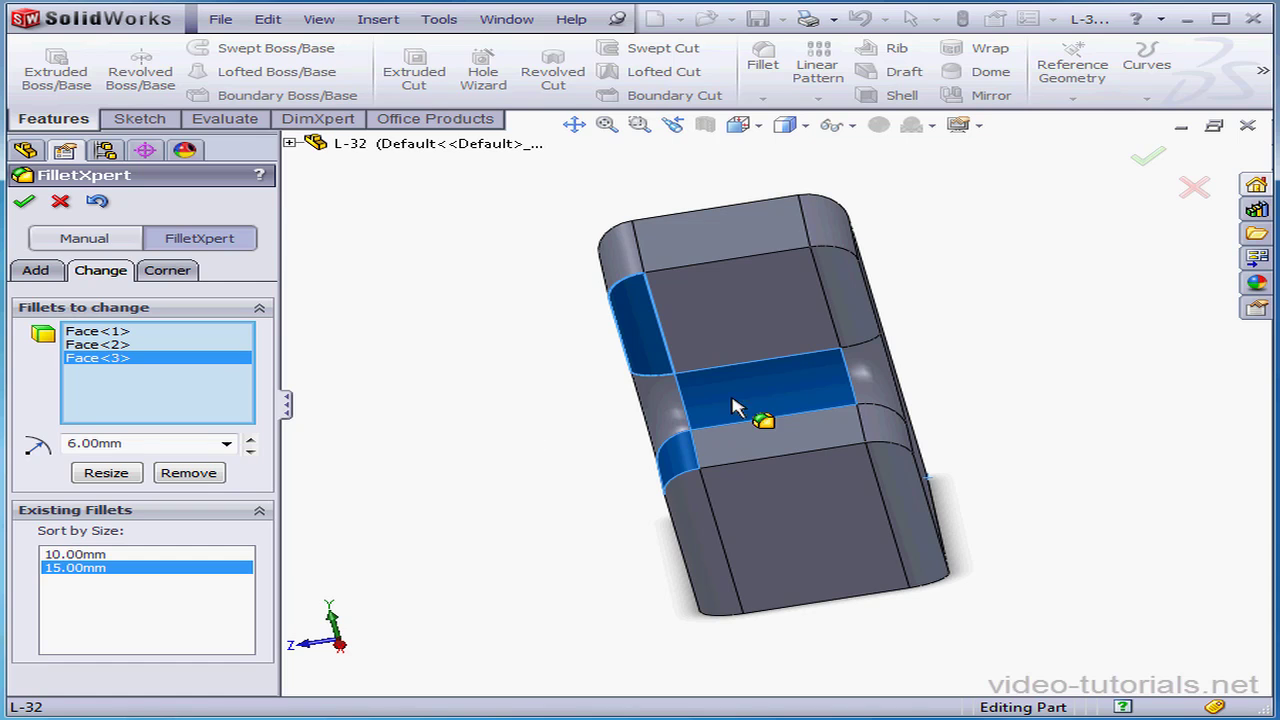